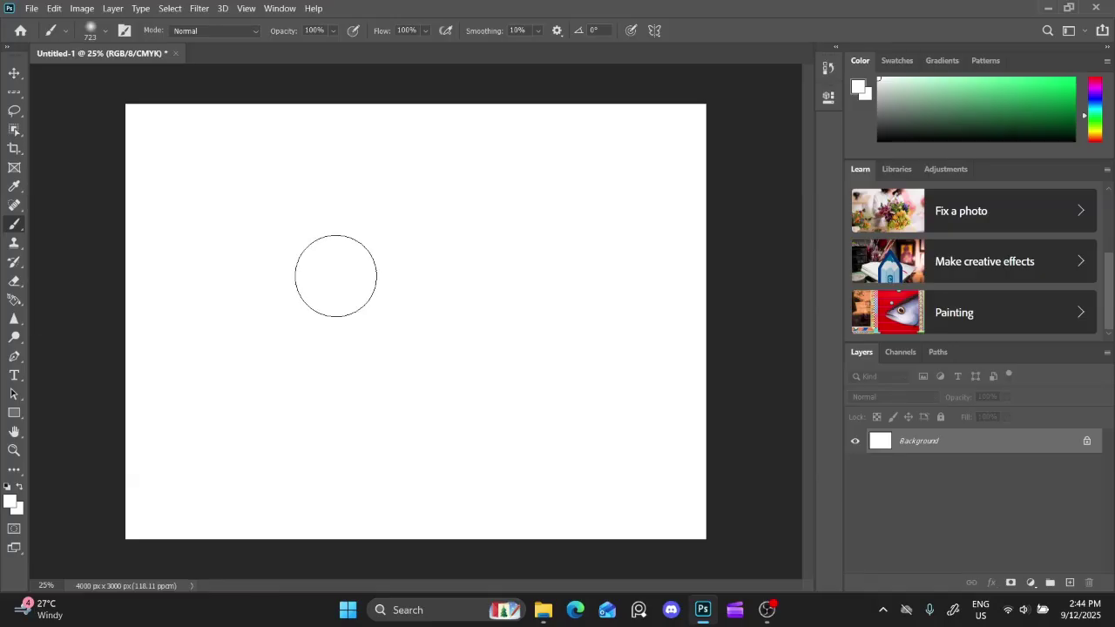
Switch the workspace to the Painting preset
left_click(282, 9)
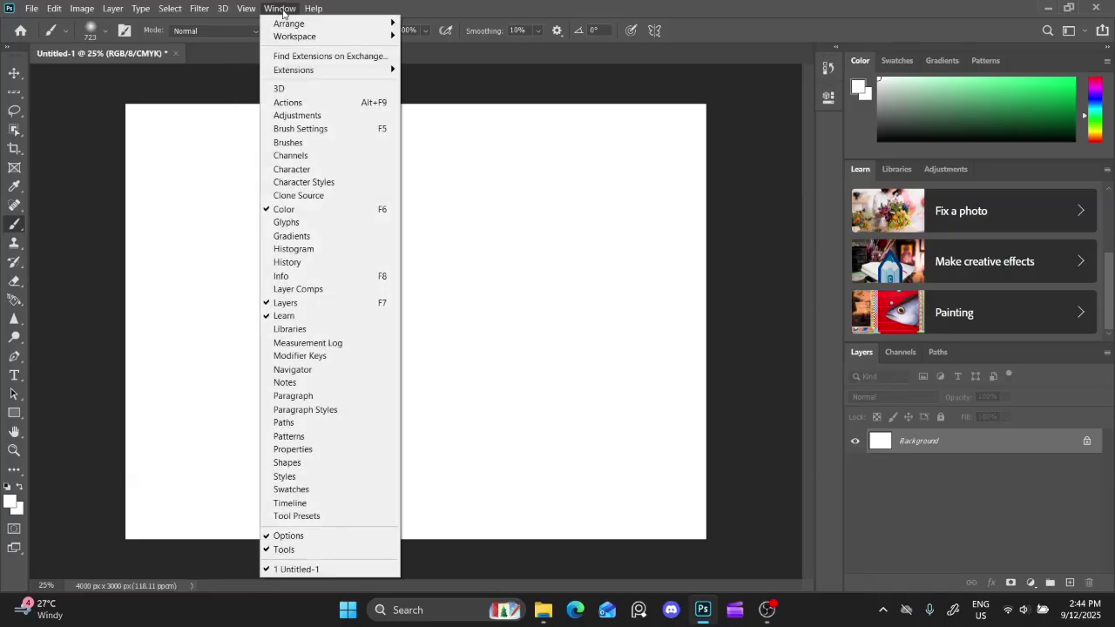
mouse_move(331, 35)
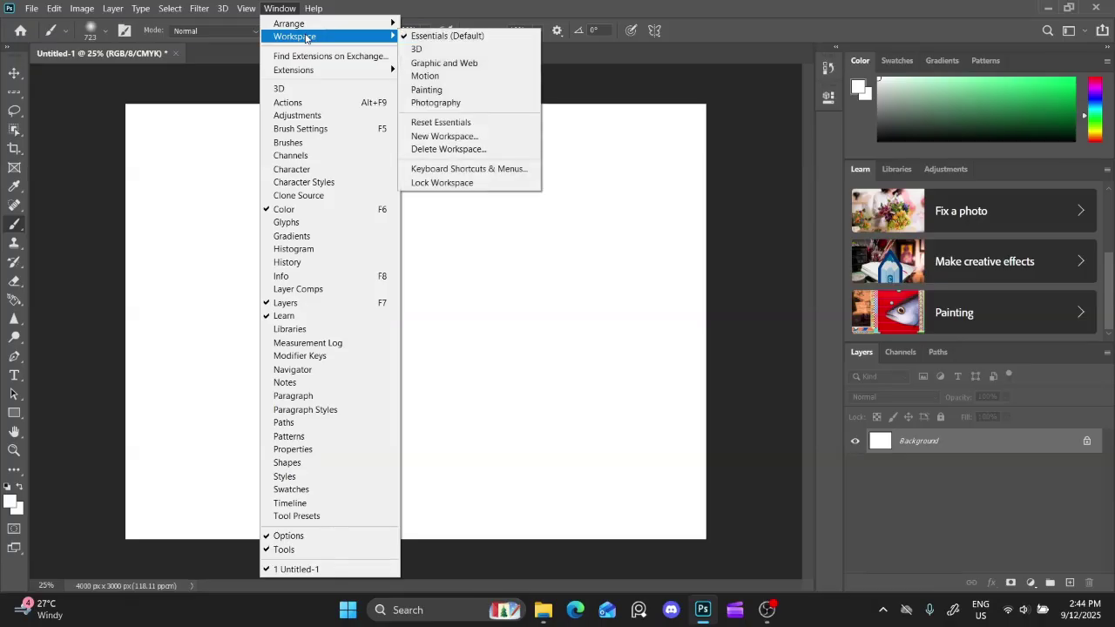
left_click(464, 94)
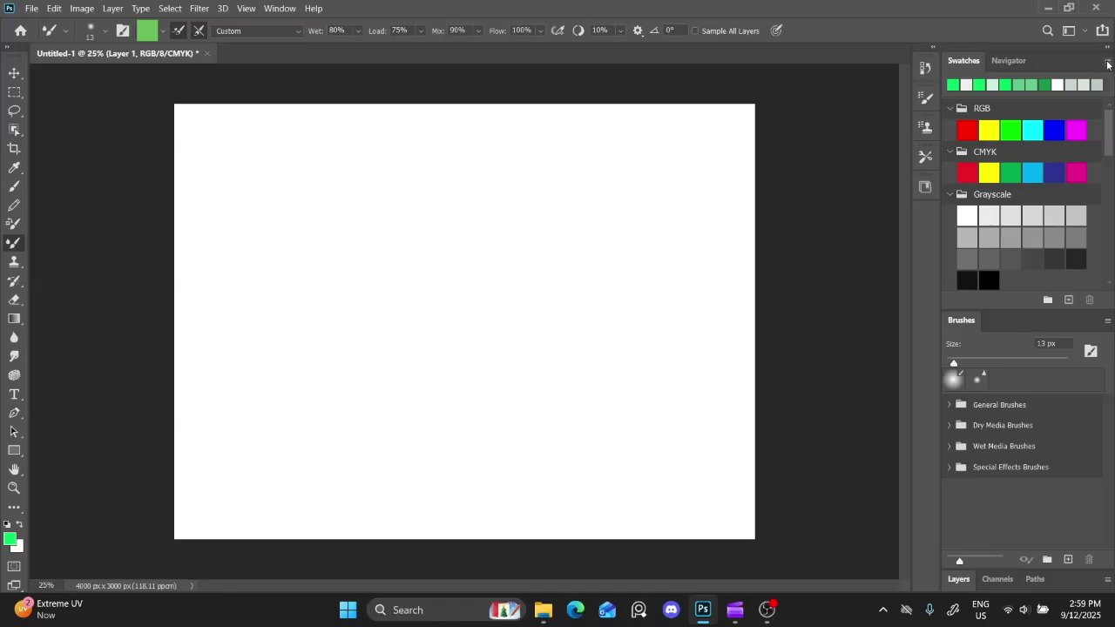
Close the Swatches and Navigator group, the Brushes group, and the Layers, Channels and Paths group
left_click(1109, 63)
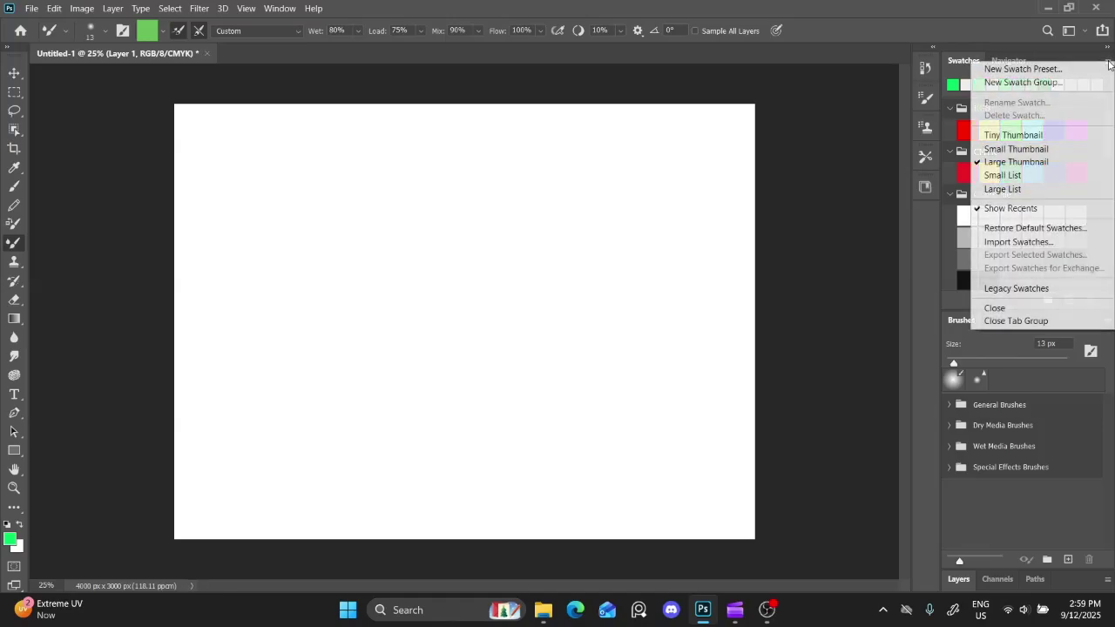
left_click(1087, 321)
left_click(1106, 63)
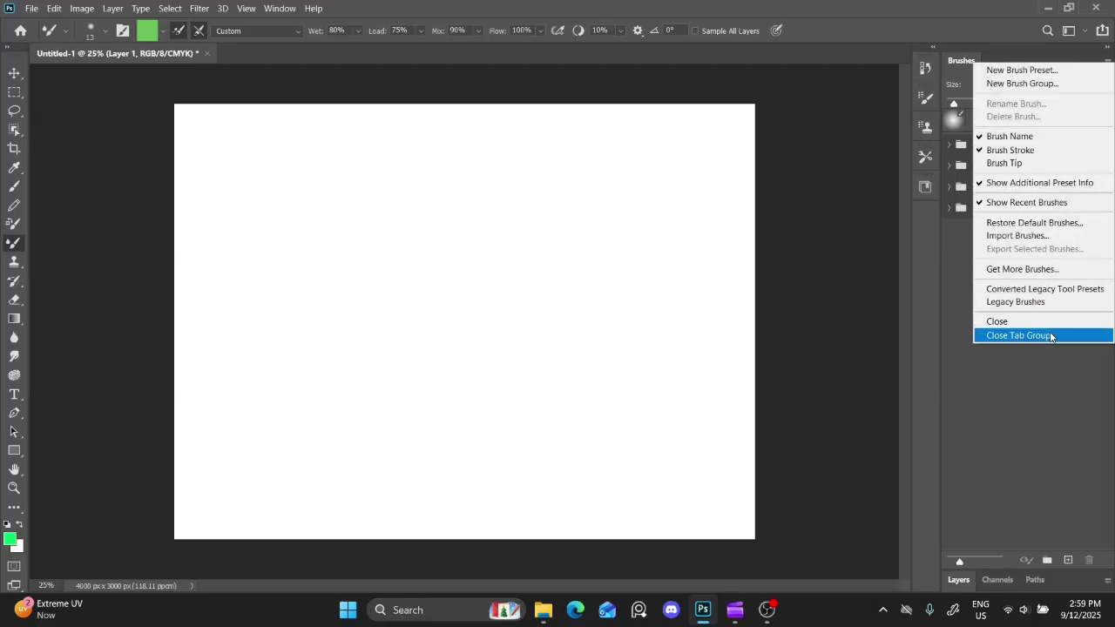
left_click(1051, 331)
left_click(1109, 62)
left_click(1021, 548)
Expand the collapsed panel dock and close its History and Brush Settings groups
left_click(1111, 47)
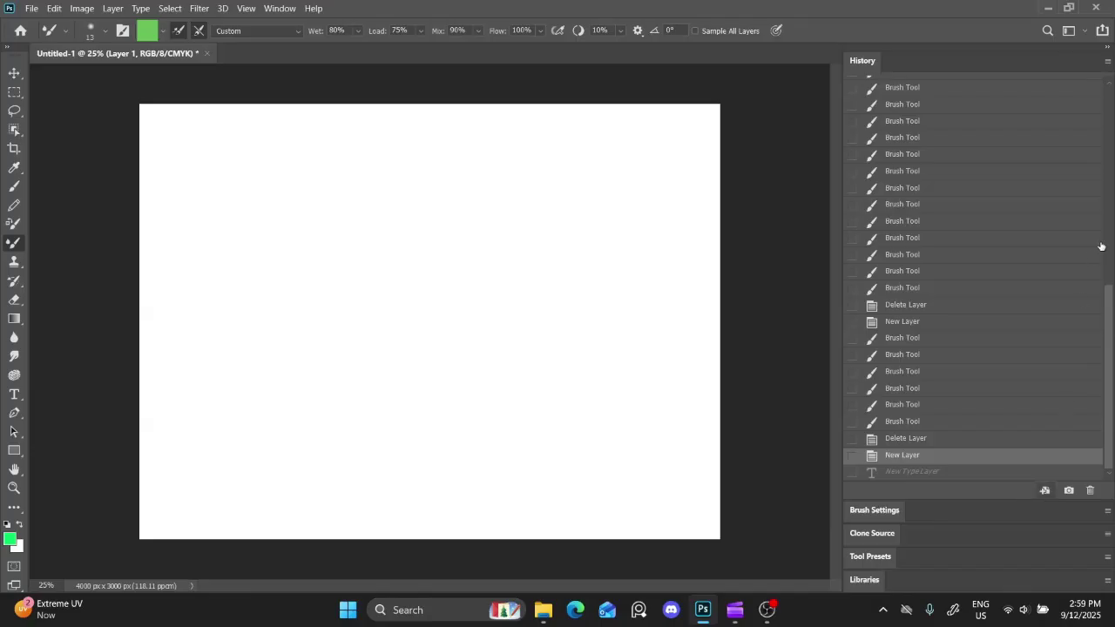
left_click(1108, 62)
left_click(1048, 188)
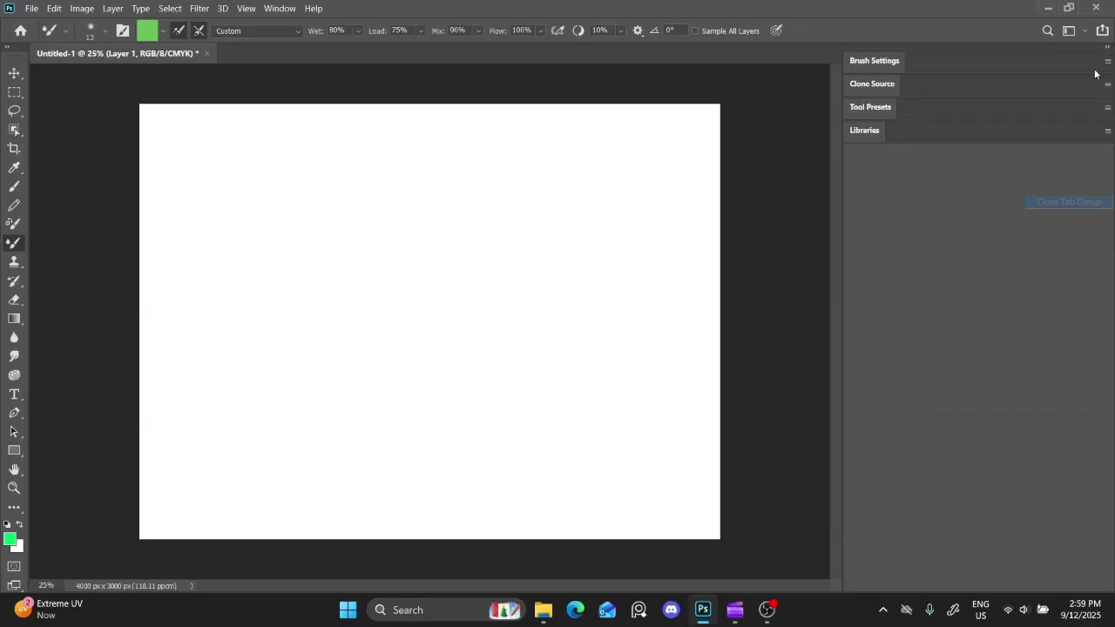
left_click(1107, 63)
left_click(1086, 146)
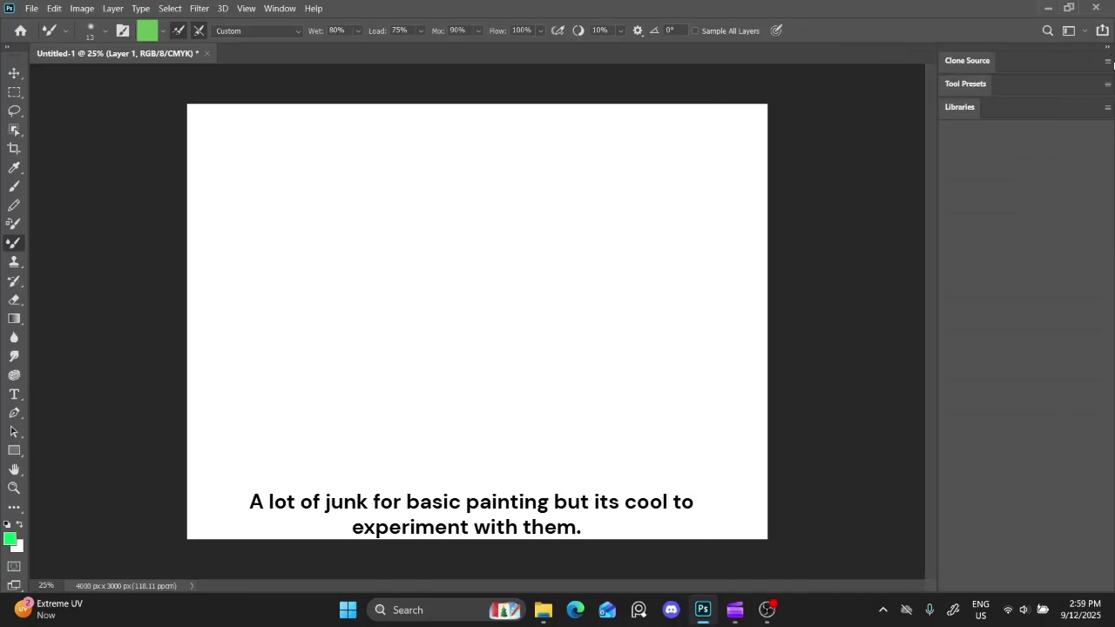
Close the Clone Source, Tool Presets and Libraries groups, and undock and close the toolbar
left_click(1107, 61)
left_click(1085, 249)
left_click(1107, 61)
left_click(1045, 415)
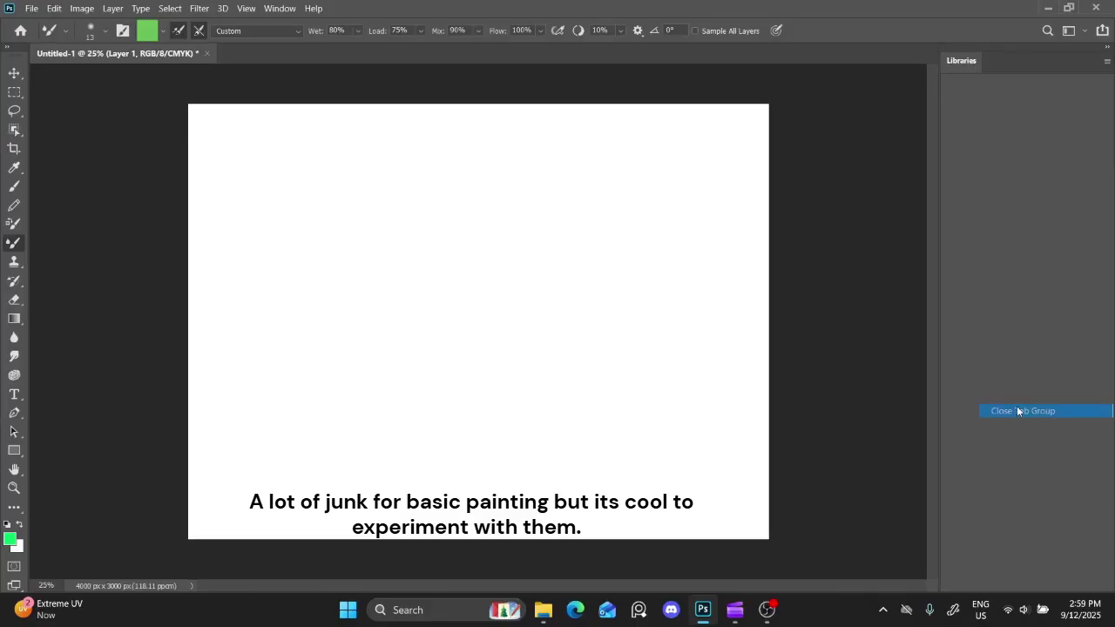
left_click(1107, 61)
left_click(980, 209)
left_click_drag(22, 54, 971, 48)
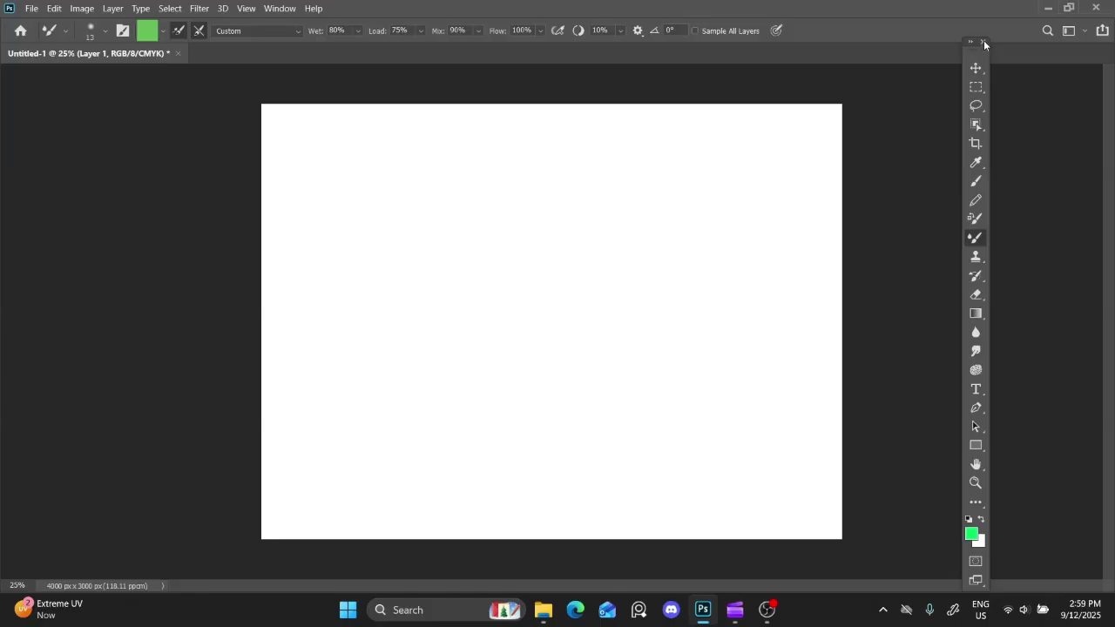
left_click(984, 43)
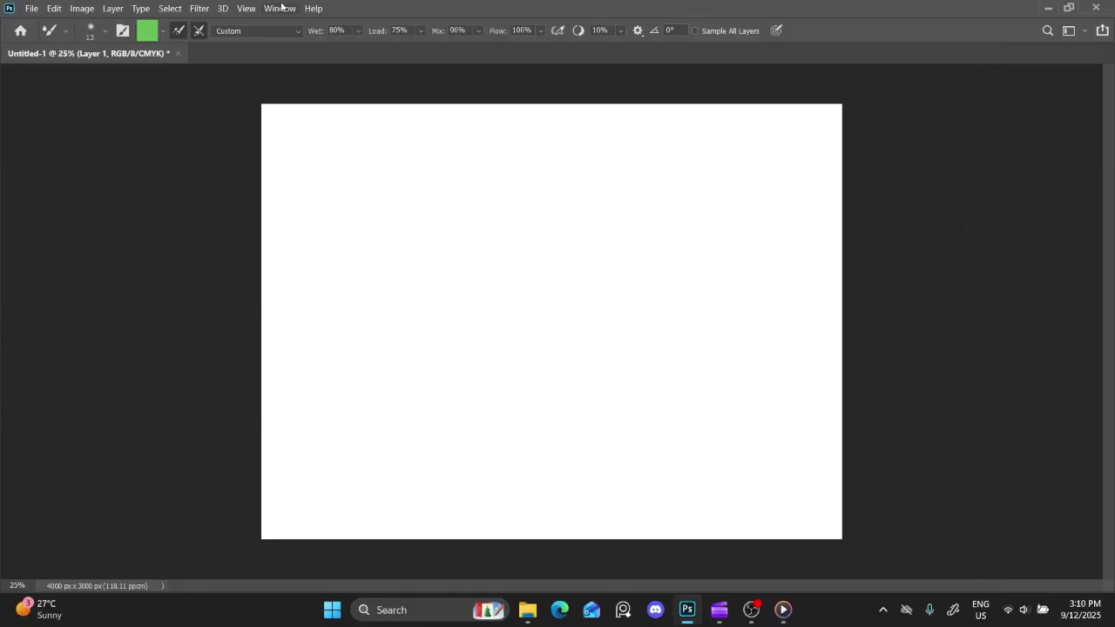
Show the Brush Settings, Brushes, Color and Layers panels
left_click(280, 7)
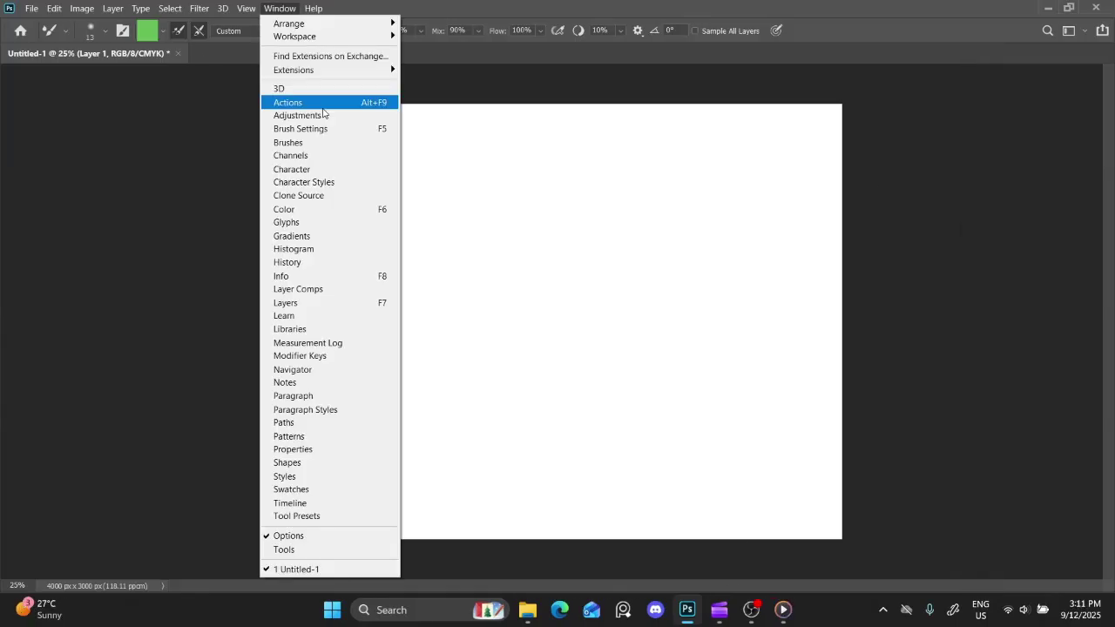
left_click(337, 133)
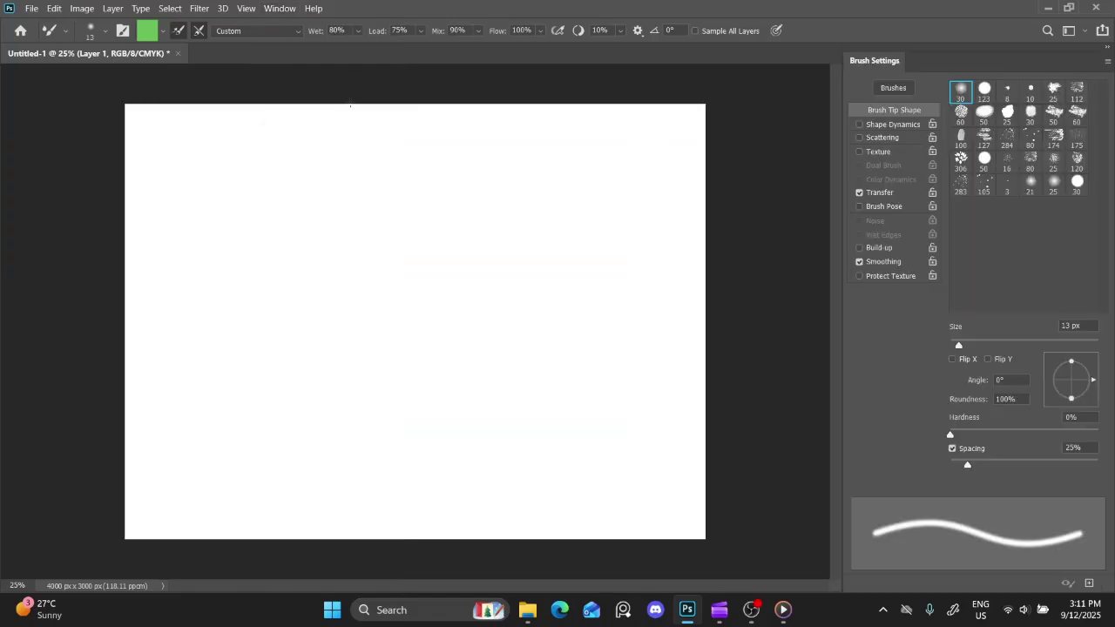
left_click(280, 9)
left_click(316, 141)
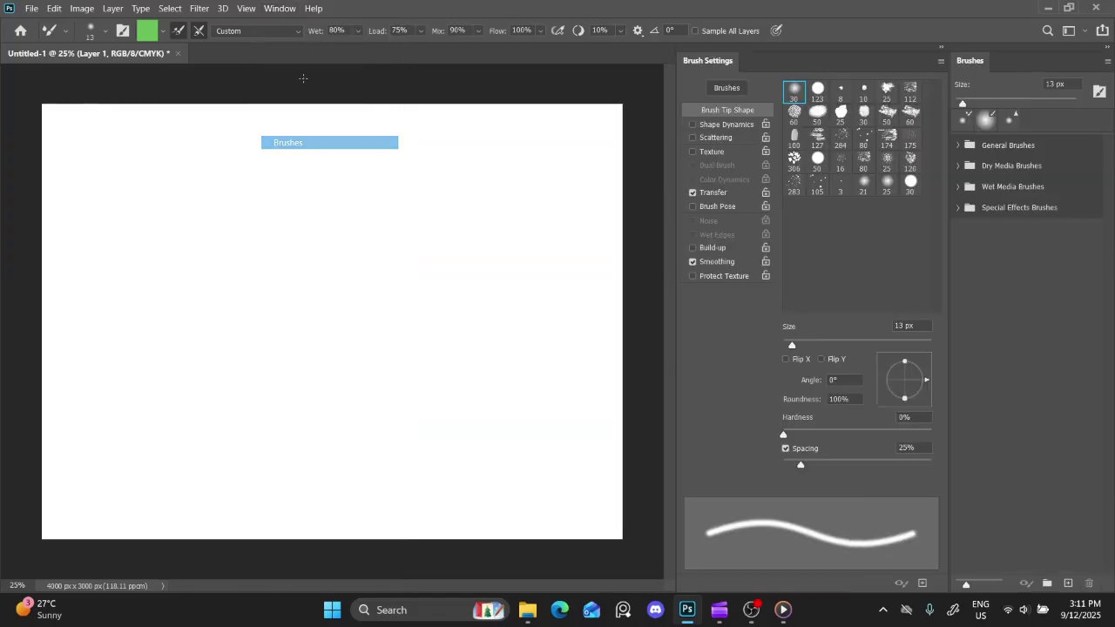
left_click(281, 9)
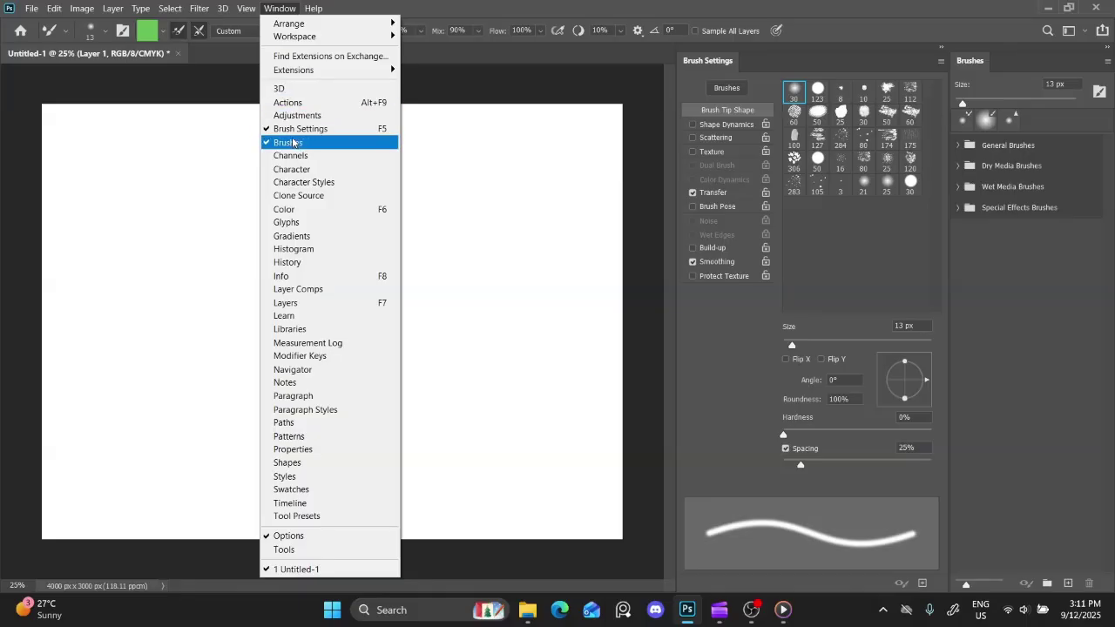
left_click(287, 209)
left_click(281, 9)
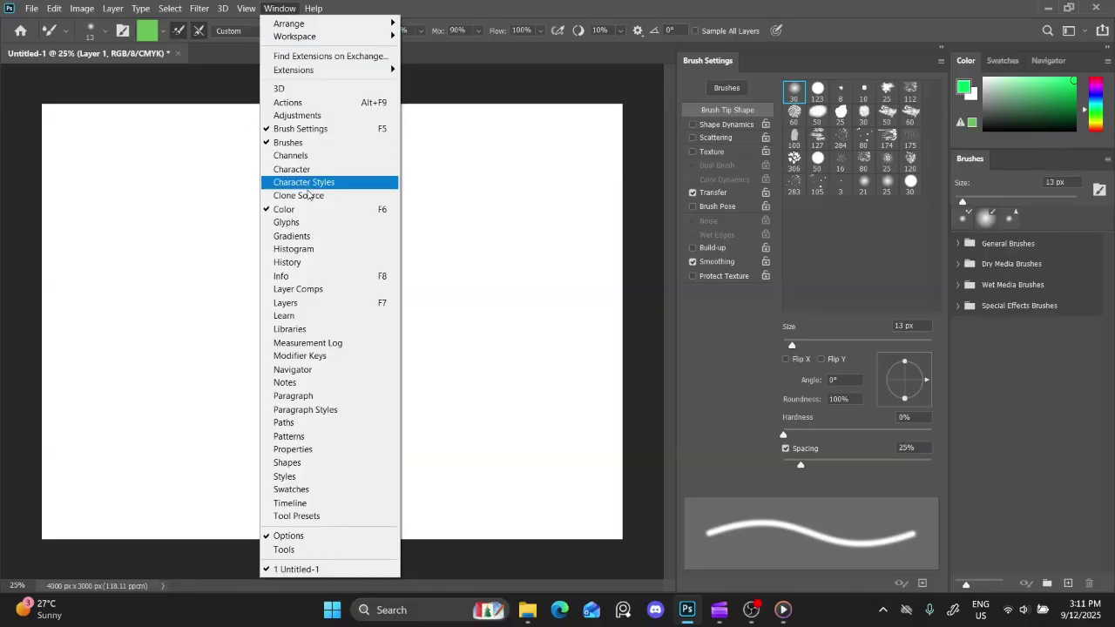
left_click(322, 302)
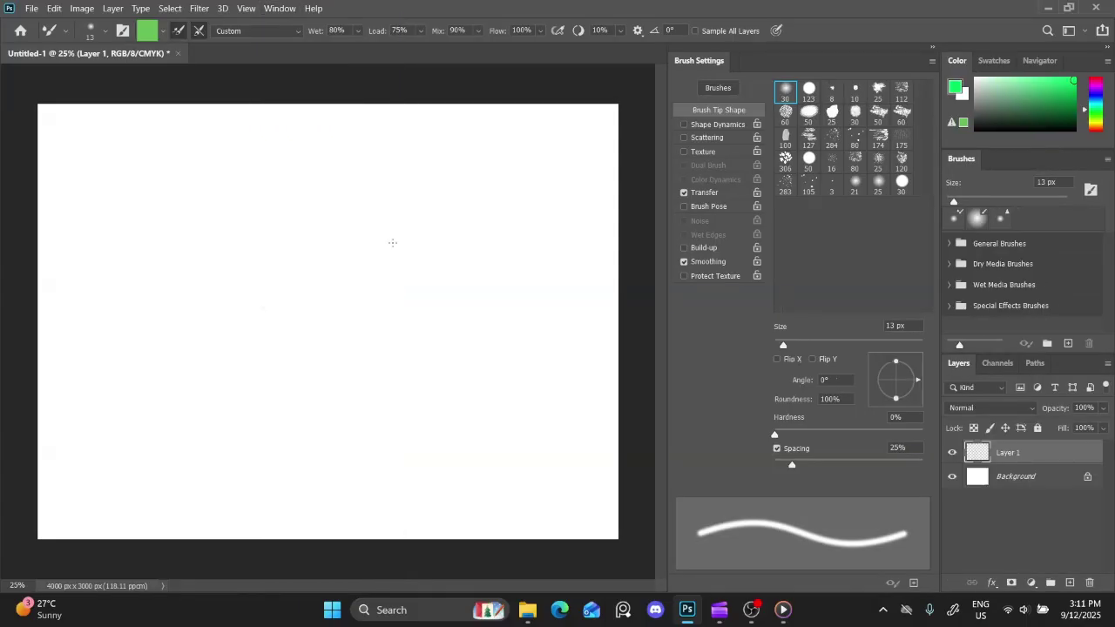
Undock Brush Settings and collapse it to an icon, and float the Color, Brushes and Layers panels
mouse_move(905, 64)
left_mouse_down()
mouse_move(394, 112)
mouse_move(268, 100)
mouse_move(285, 99)
left_mouse_up()
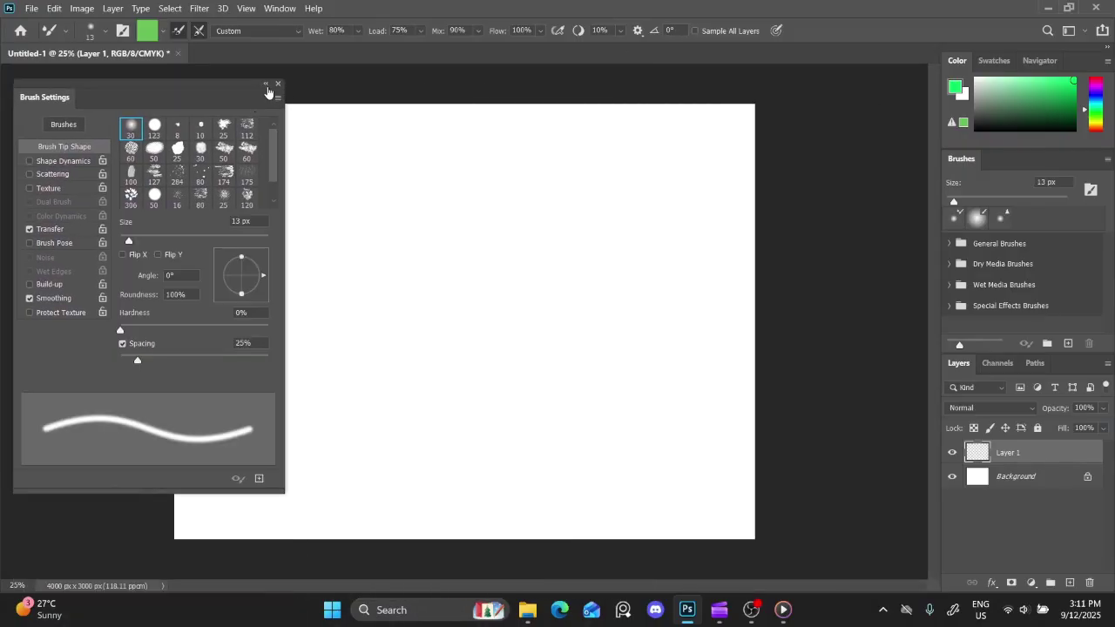
left_click(266, 85)
left_click_drag(949, 67, 680, 84)
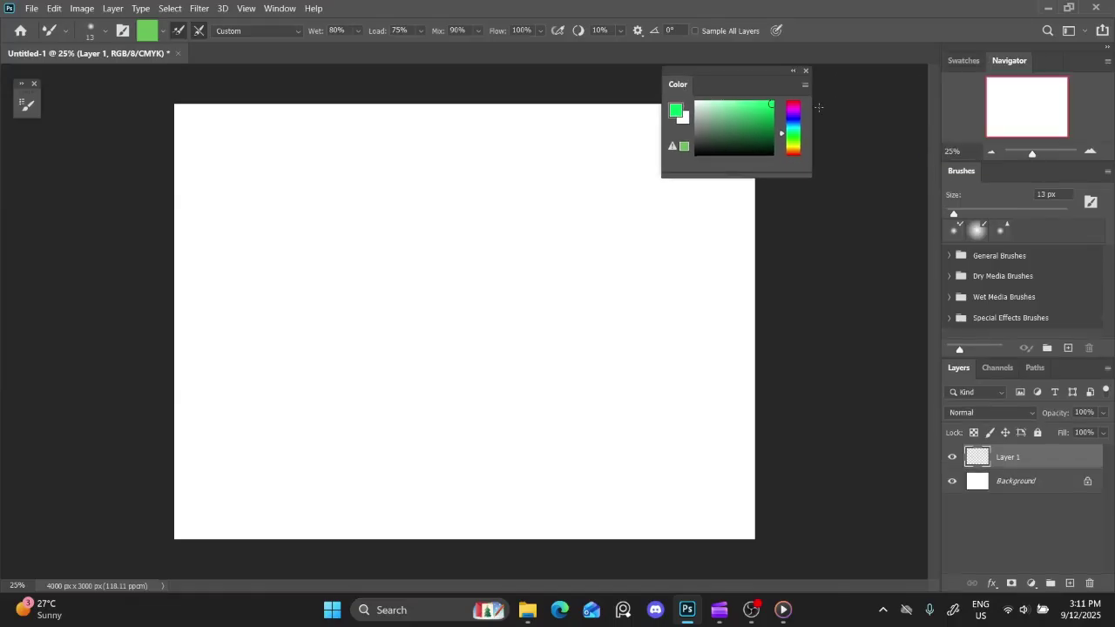
mouse_move(964, 176)
left_mouse_down()
mouse_move(723, 223)
mouse_move(634, 226)
left_mouse_up()
left_click_drag(963, 334, 790, 201)
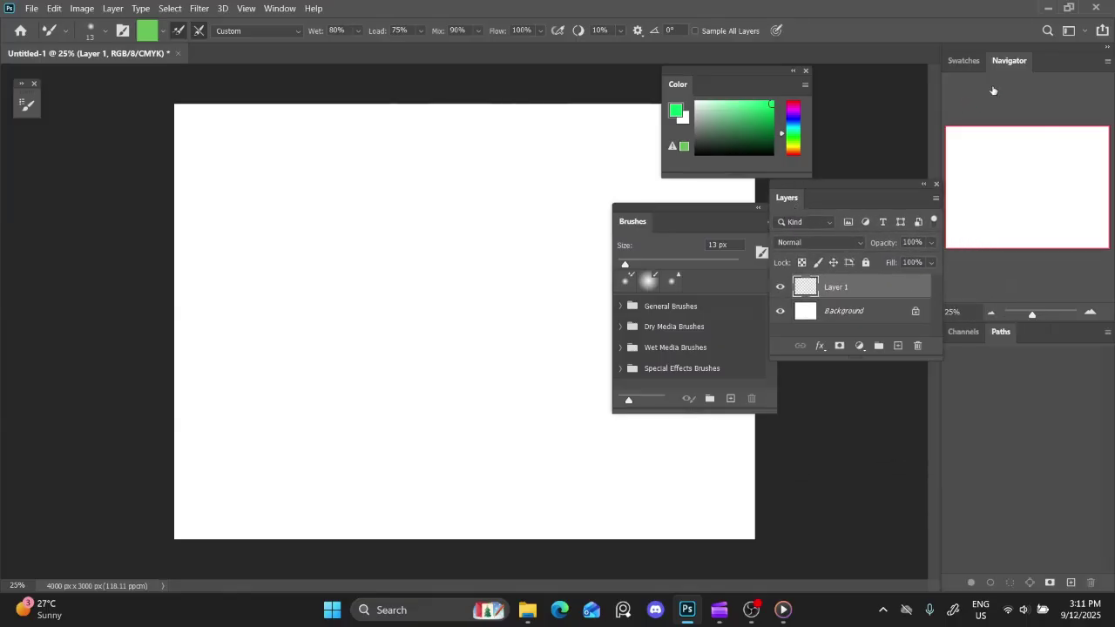
Float the Navigator beside the Brushes panel and use it to zoom the canvas out to 12.87%
mouse_move(1019, 63)
left_mouse_down()
mouse_move(610, 190)
mouse_move(394, 217)
left_mouse_up()
left_click_drag(693, 209, 606, 204)
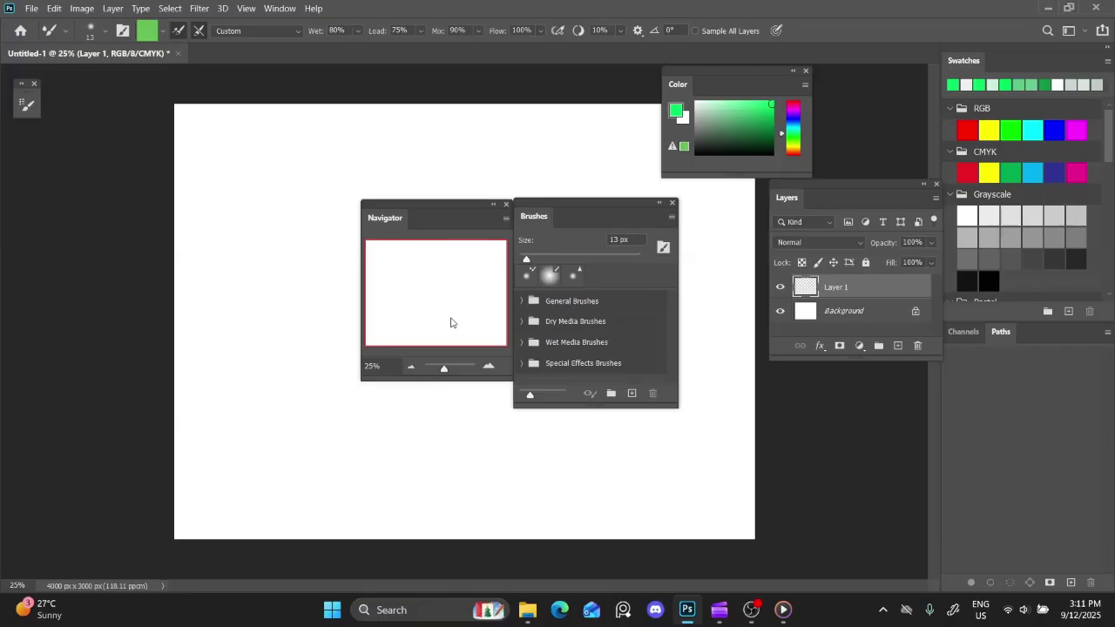
mouse_move(441, 371)
left_mouse_down()
mouse_move(452, 373)
mouse_move(443, 371)
left_mouse_up()
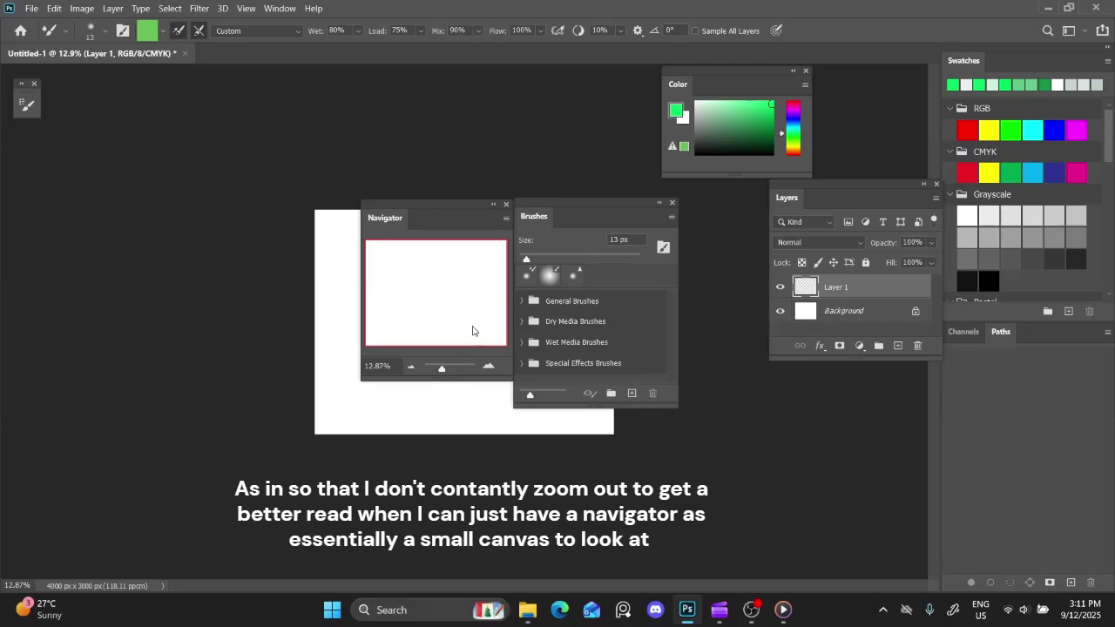
Close the Navigator and Brushes panels along with the docked Swatches group and the Channels and Paths group
left_click(506, 204)
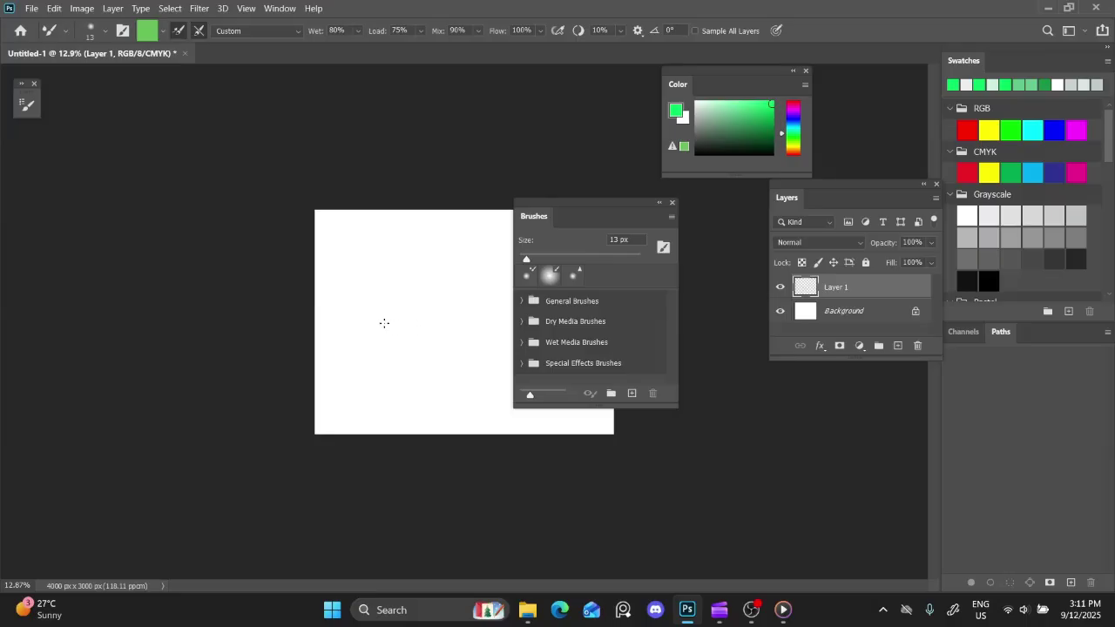
right_click(396, 325)
left_click(671, 202)
left_click(1107, 61)
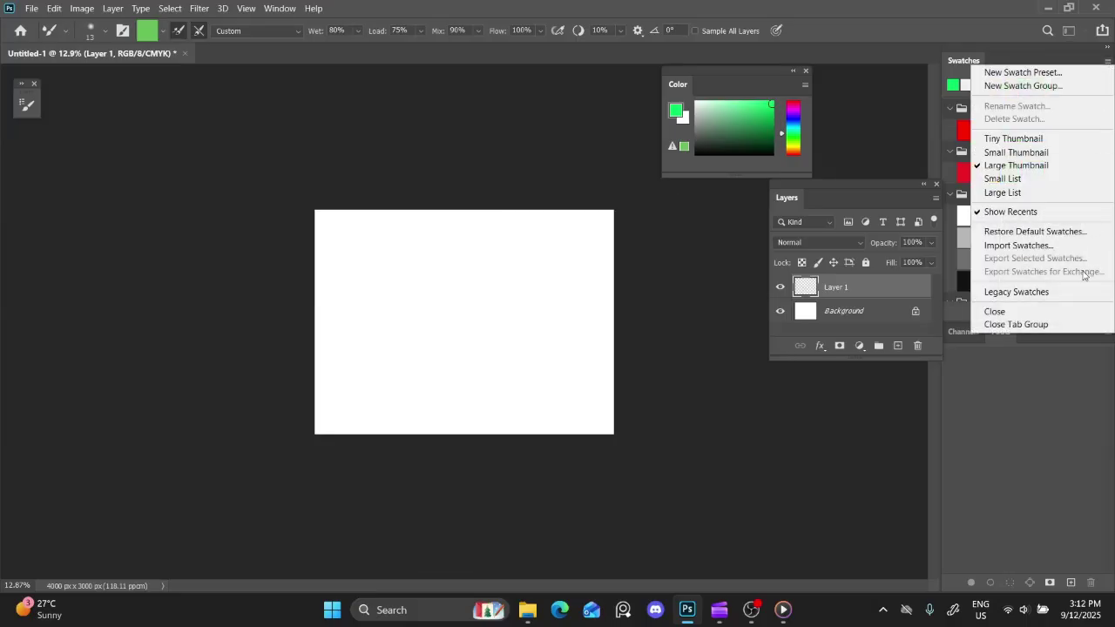
left_click(1058, 324)
left_click(1107, 60)
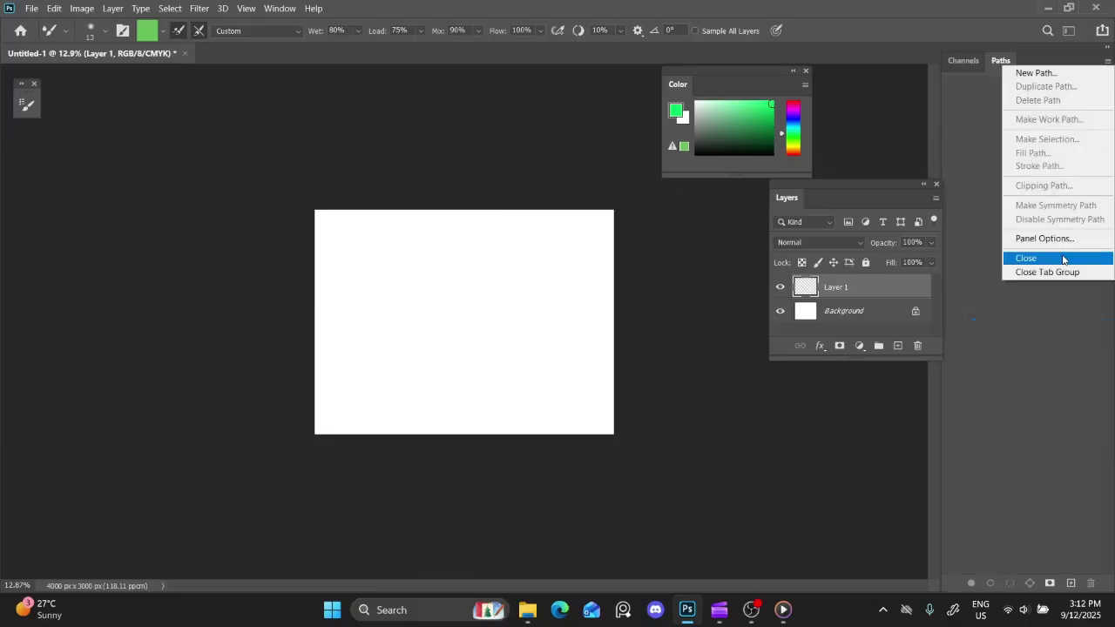
left_click(1047, 271)
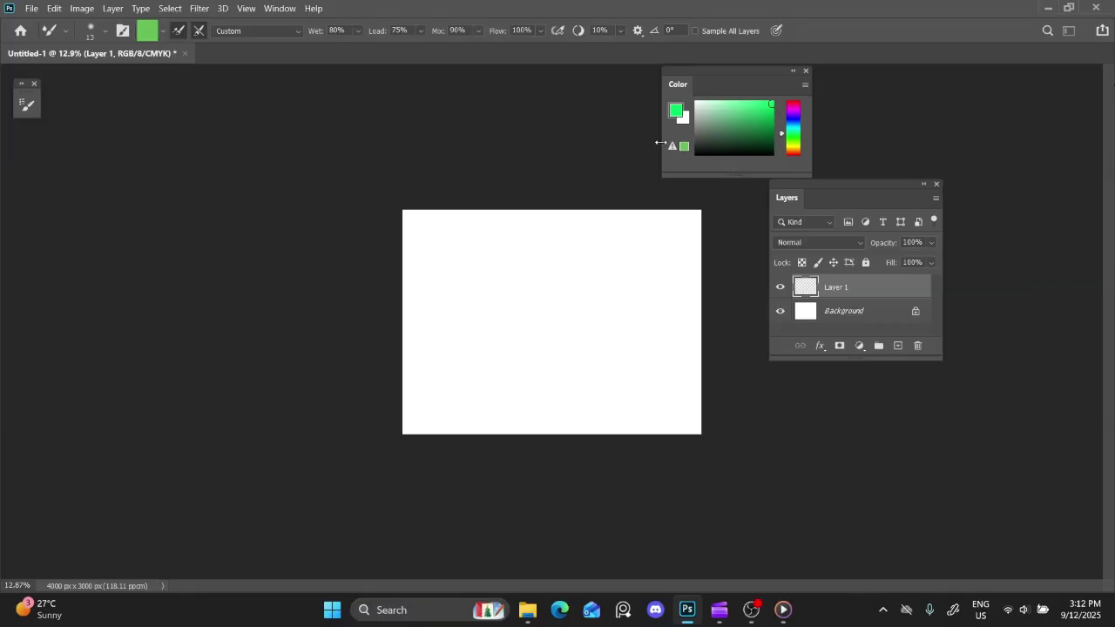
Pick a dark green and enlarge the floating Color panel
left_click_drag(745, 121, 766, 134)
left_click_drag(810, 173, 973, 299)
Switch the Color panel to Color Wheel and choose a teal with hue 189°, saturation 50% and brightness 62%
left_click(965, 85)
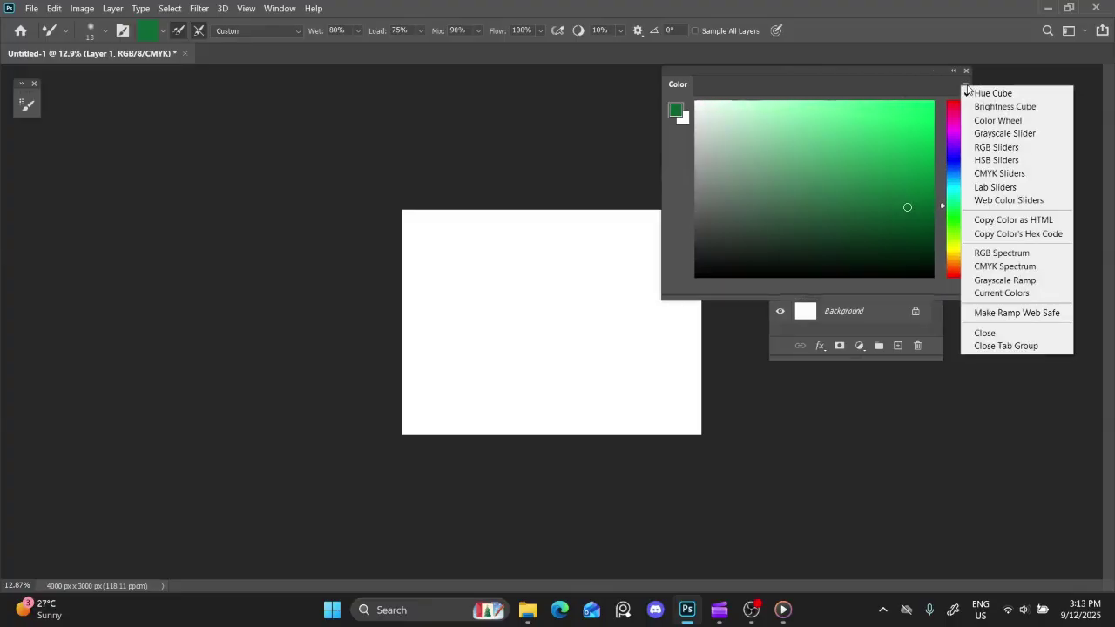
left_click(997, 120)
left_click(833, 215)
left_click_drag(834, 215, 877, 223)
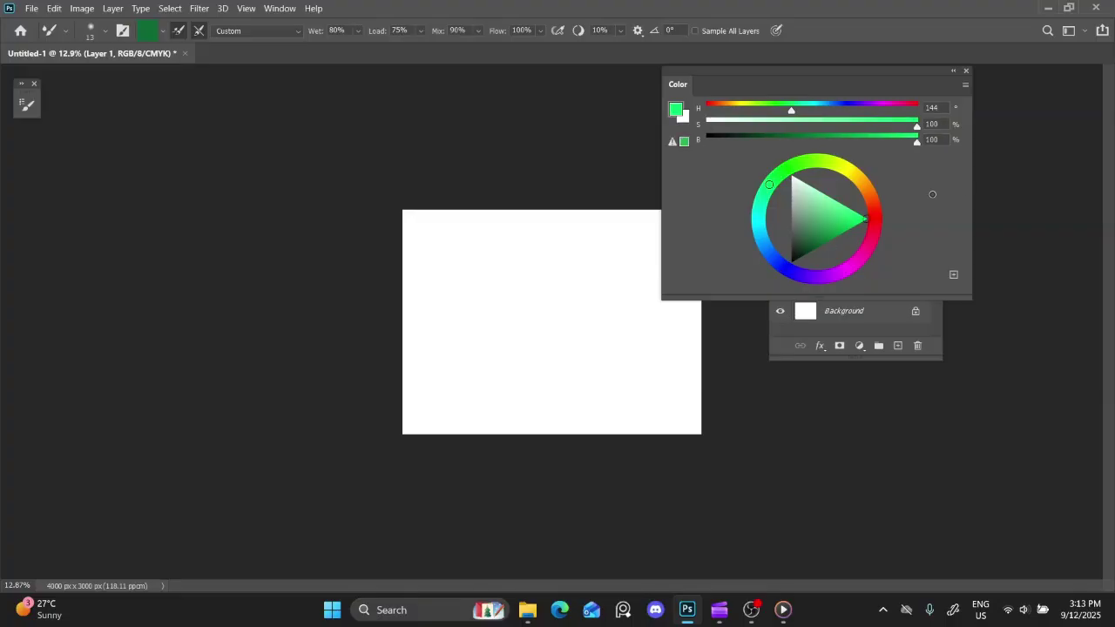
left_click_drag(916, 126, 838, 145)
left_click_drag(791, 111, 817, 110)
Switch the Color panel to HSB Sliders, set saturation to 73%, and reduce the panel's height
left_click(966, 84)
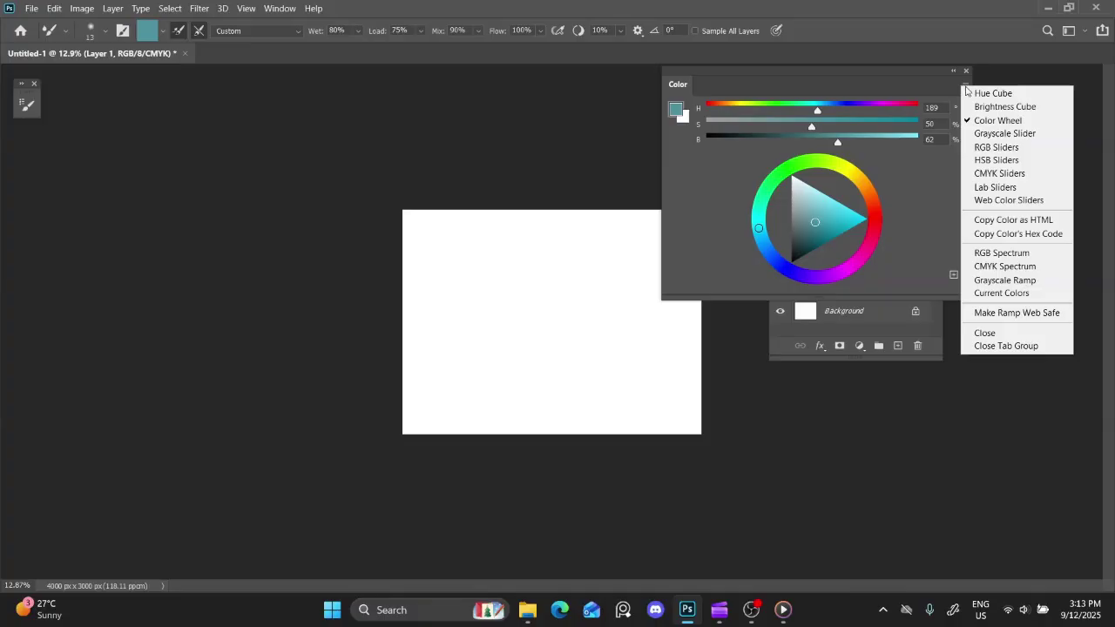
left_click(995, 160)
left_click_drag(833, 123, 859, 126)
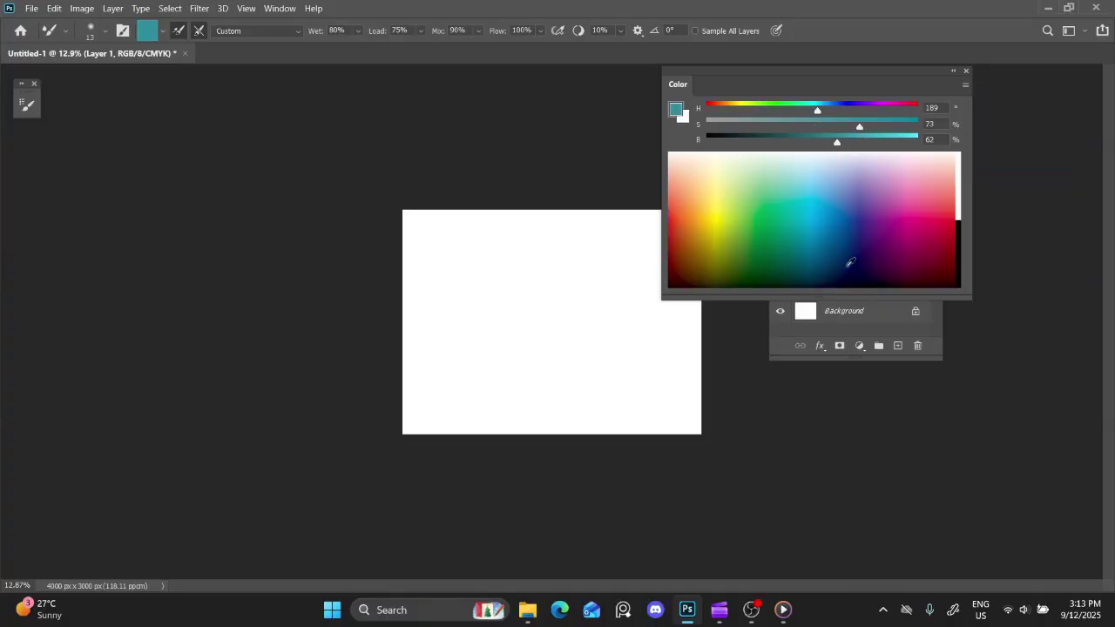
left_click_drag(841, 300, 783, 109)
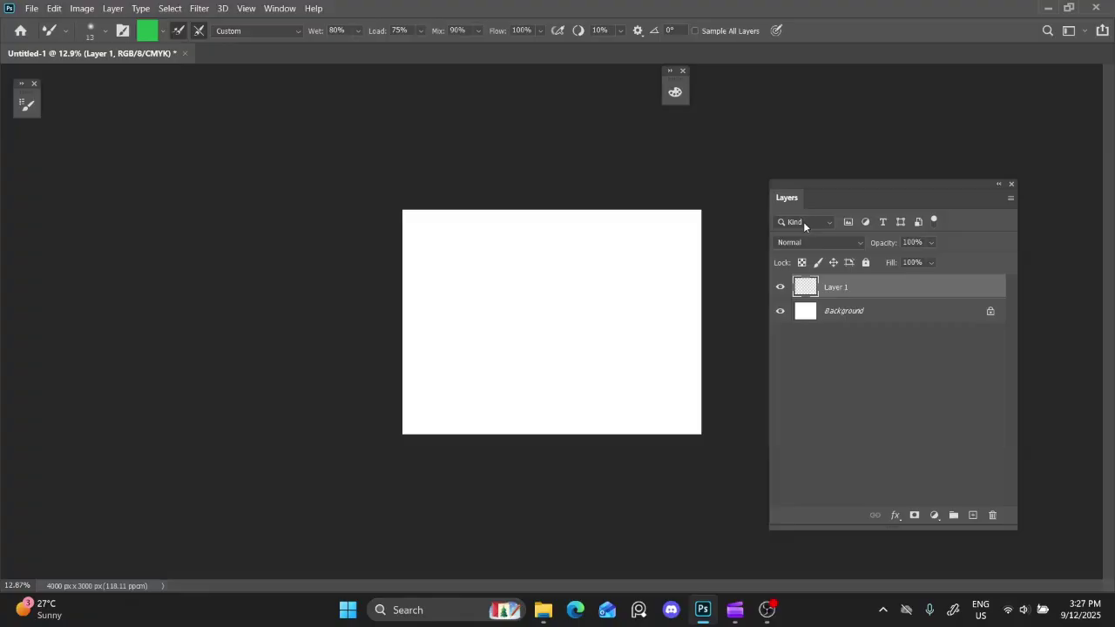
Examine the Layers panel's filter kinds, blending modes and opacity control
left_click(805, 221)
left_click(829, 220)
left_click(798, 246)
left_click(858, 245)
mouse_move(889, 246)
left_mouse_down()
mouse_move(903, 251)
mouse_move(883, 250)
left_mouse_up()
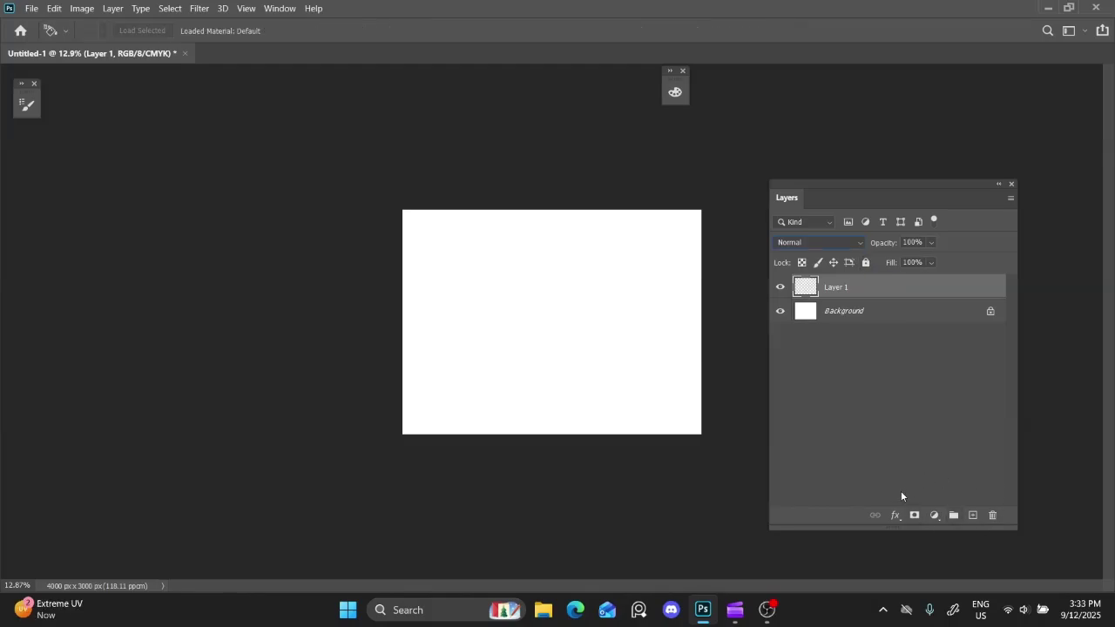
Try adding a layer group and a new layer above Layer 1, undoing each addition
left_click(933, 515)
left_click(917, 468)
left_click(953, 515)
key("ctrl+z")
left_click(973, 515)
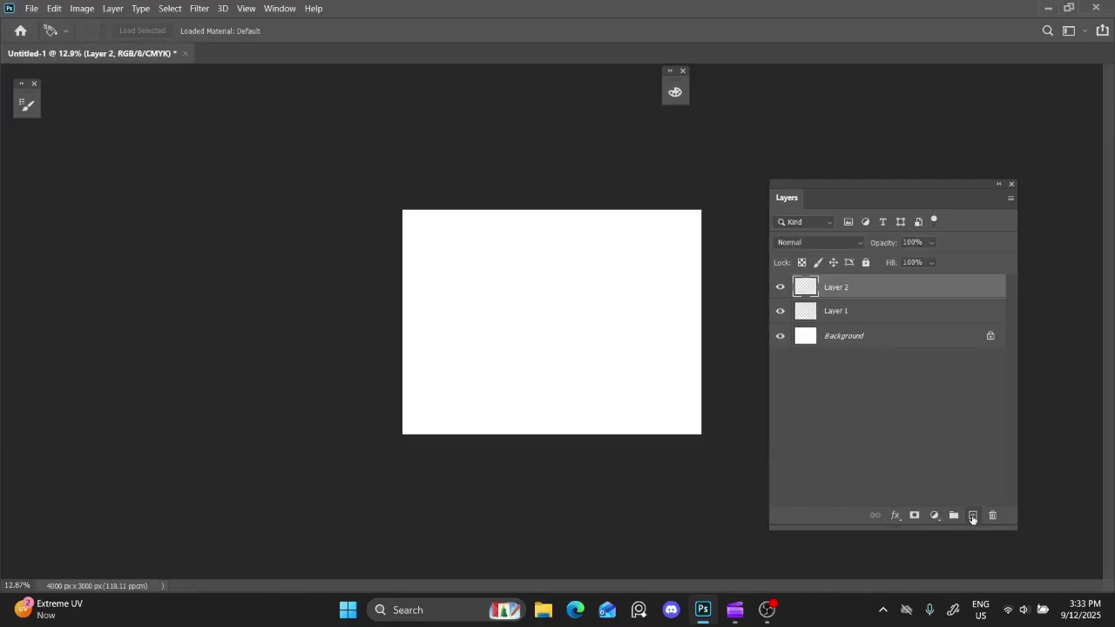
key("ctrl+z")
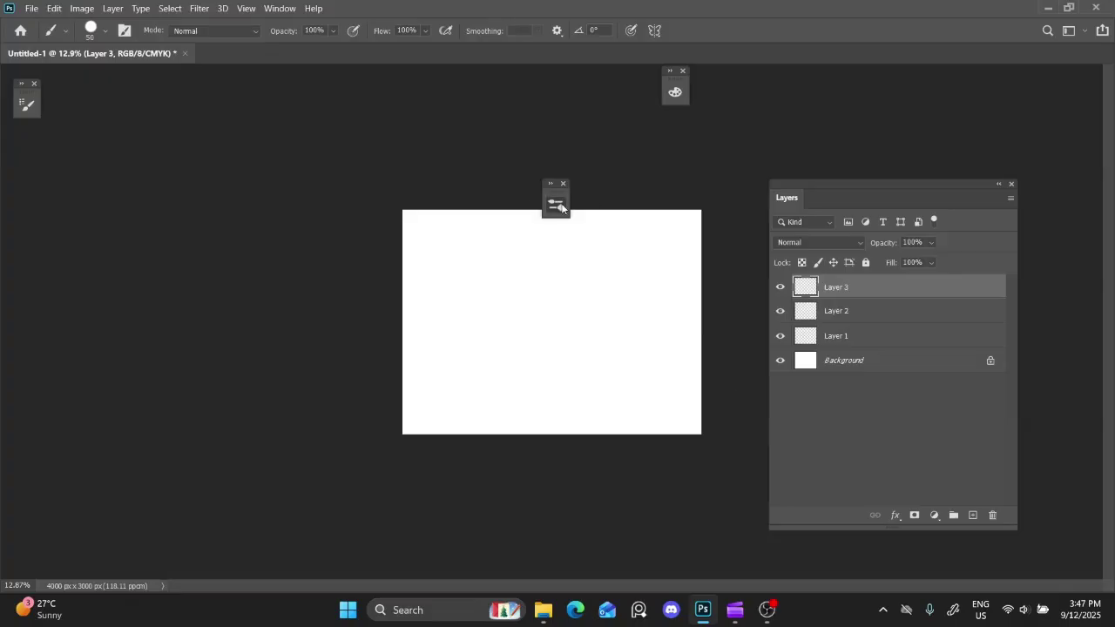
Move the collapsed floating panel from the canvas's upper edge to the empty area beside the canvas
left_click_drag(558, 207, 276, 276)
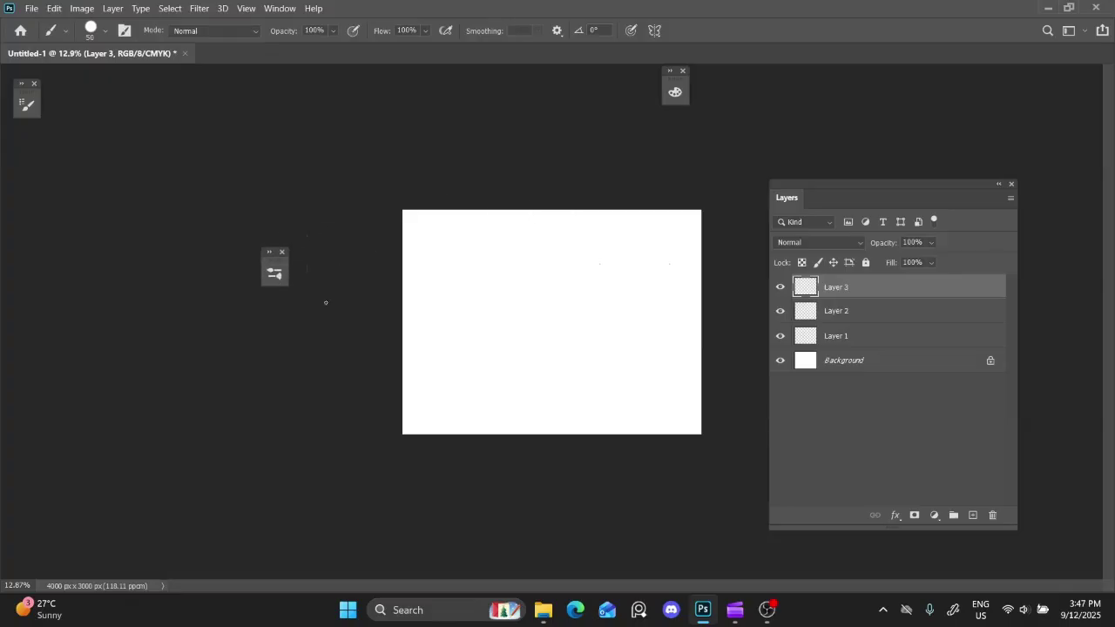
Open the brush preset picker on the canvas and resize it wide enough to show seven presets per row
right_click(478, 326)
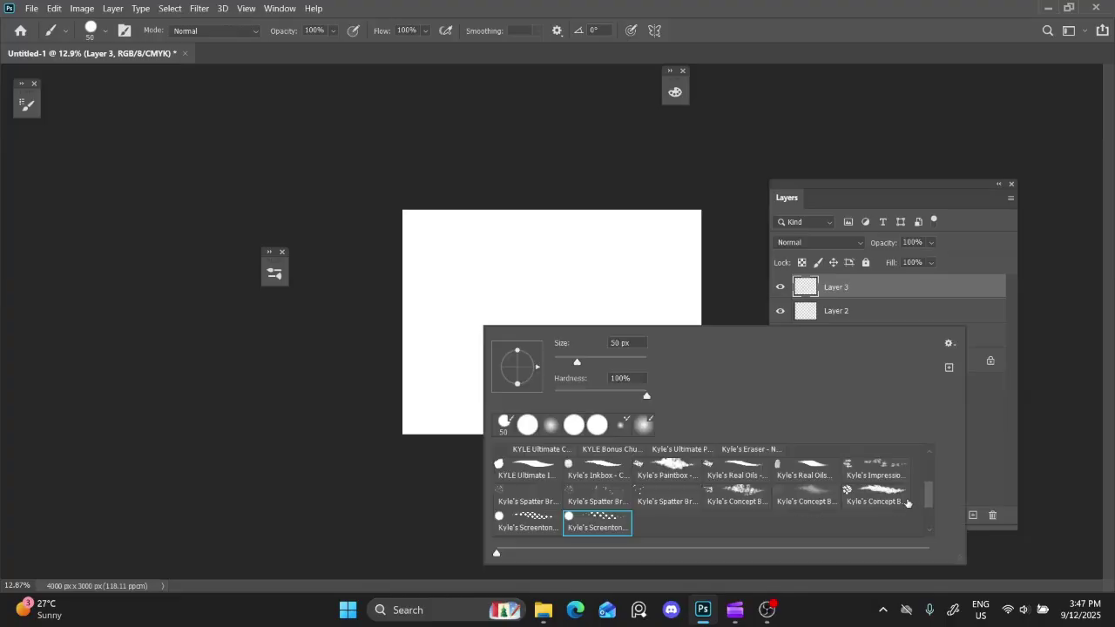
mouse_move(930, 498)
left_mouse_down()
mouse_move(927, 464)
mouse_move(933, 521)
mouse_move(931, 470)
left_mouse_up()
left_click_drag(965, 564, 605, 541)
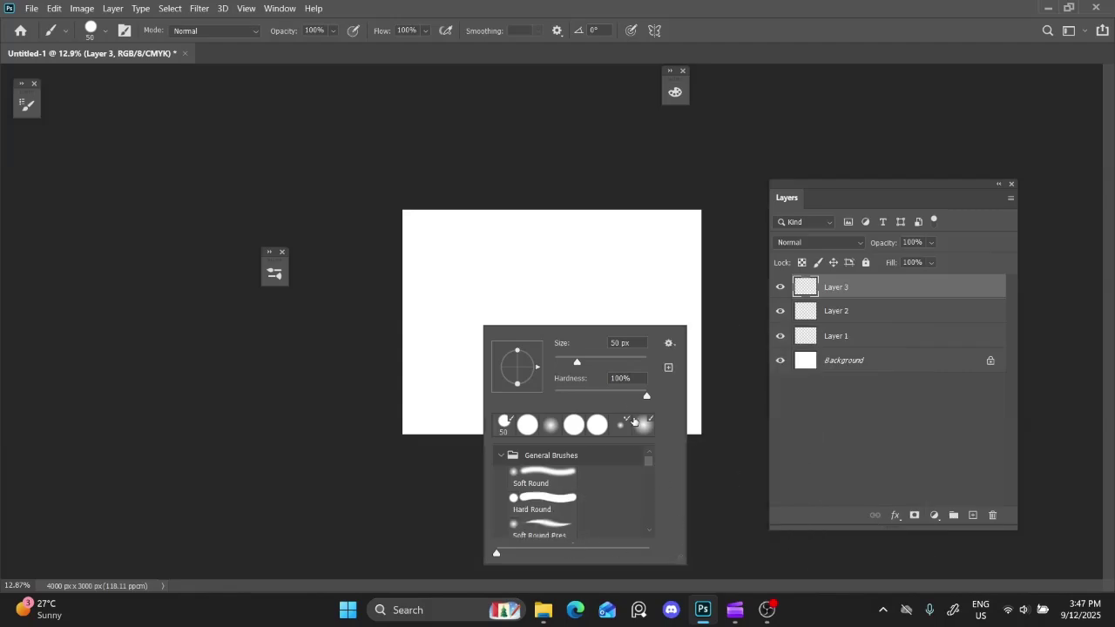
left_click_drag(684, 561, 1018, 559)
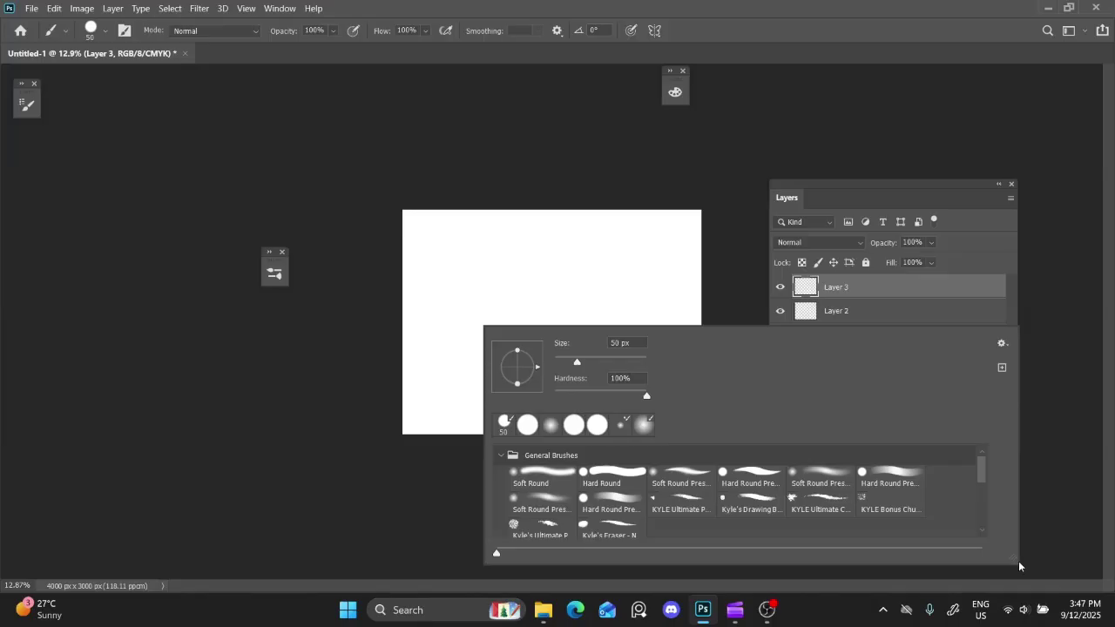
left_click_drag(1018, 563, 866, 559)
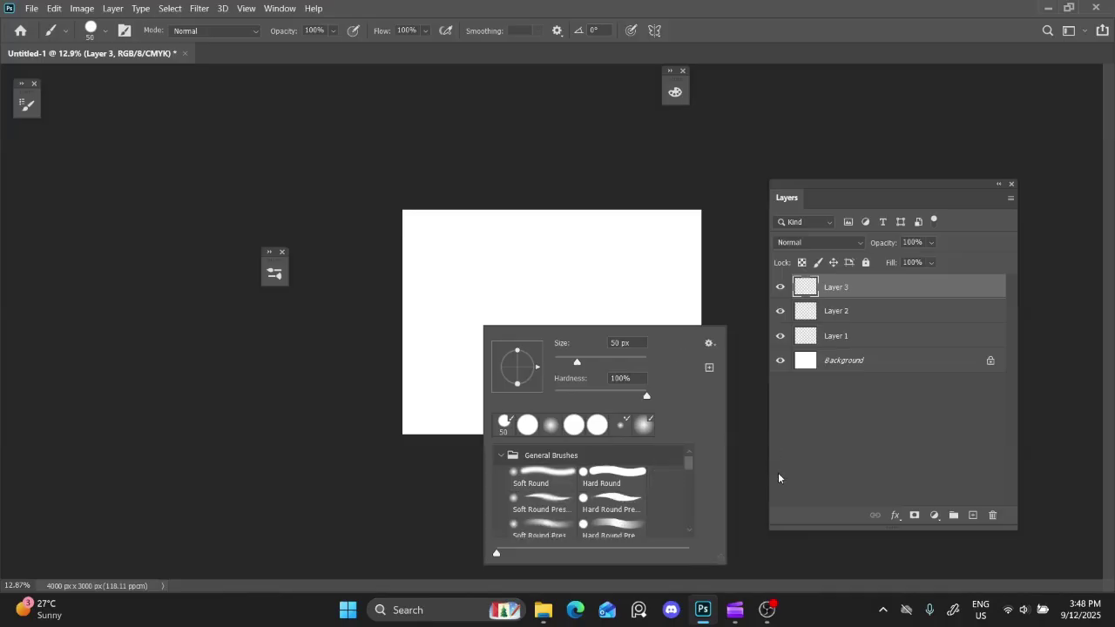
mouse_move(723, 563)
left_mouse_down()
mouse_move(970, 562)
mouse_move(714, 563)
mouse_move(1024, 526)
left_mouse_up()
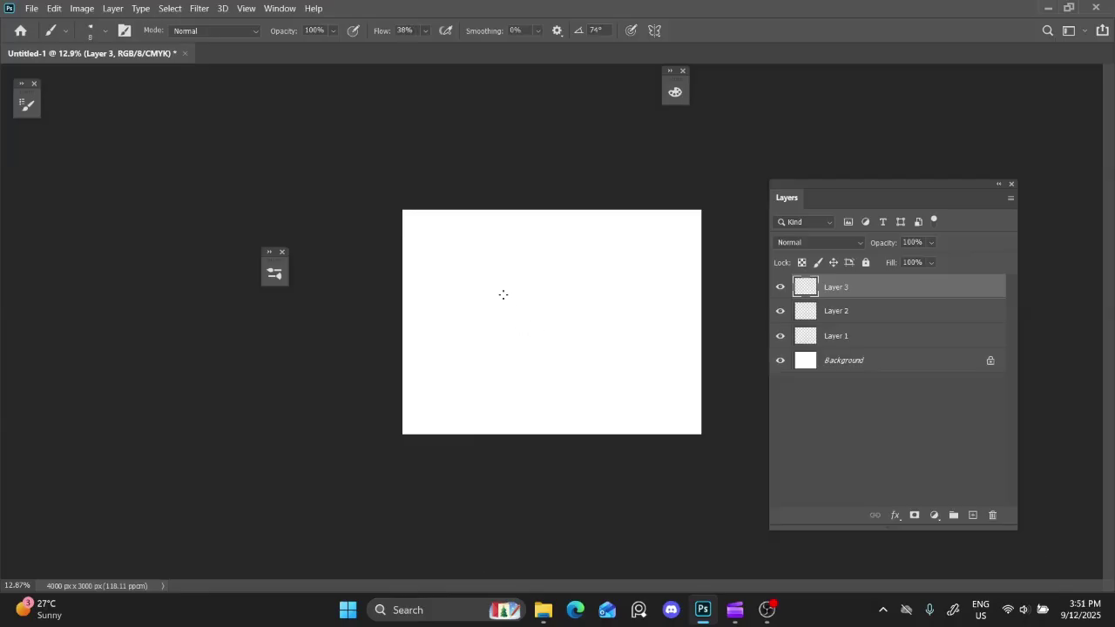
Try the Hard Round preset and the neighbouring Soft Round pressure preset, painting a short test stroke with each on Layer 3
right_click(465, 296)
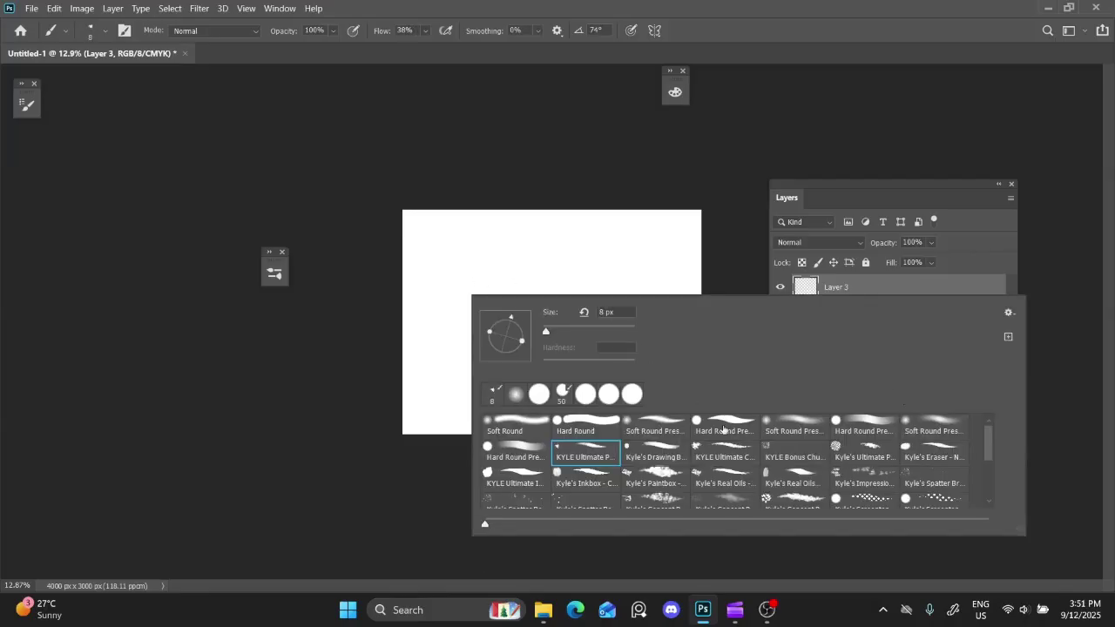
left_click(584, 431)
left_click(509, 262)
left_click_drag(509, 262, 500, 294)
right_click(474, 279)
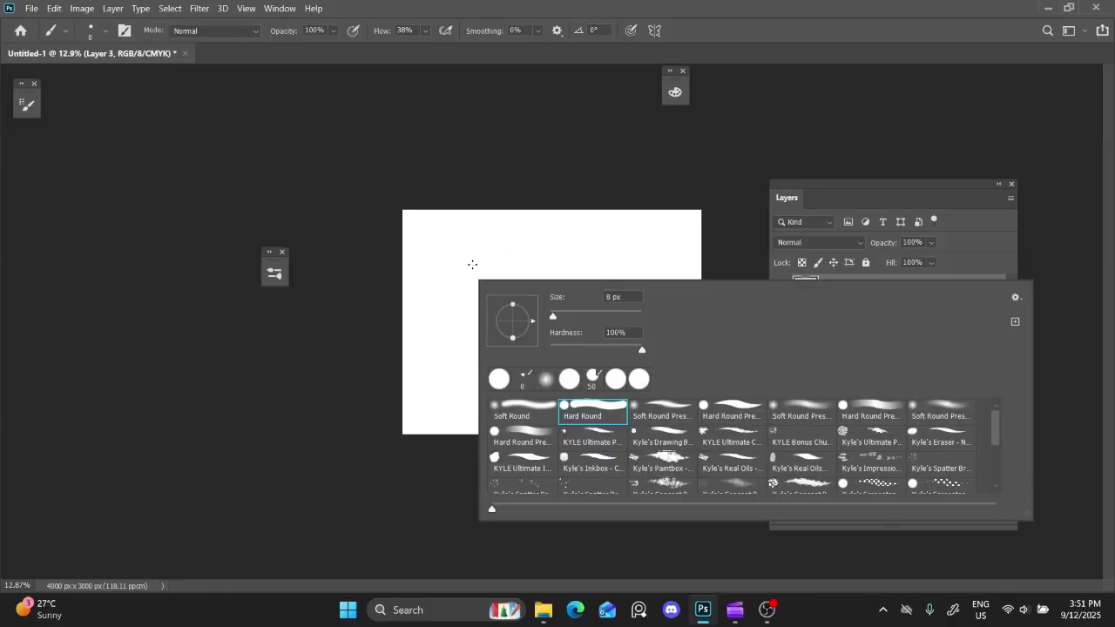
left_click(648, 414)
left_click(530, 247)
left_click_drag(512, 258, 548, 262)
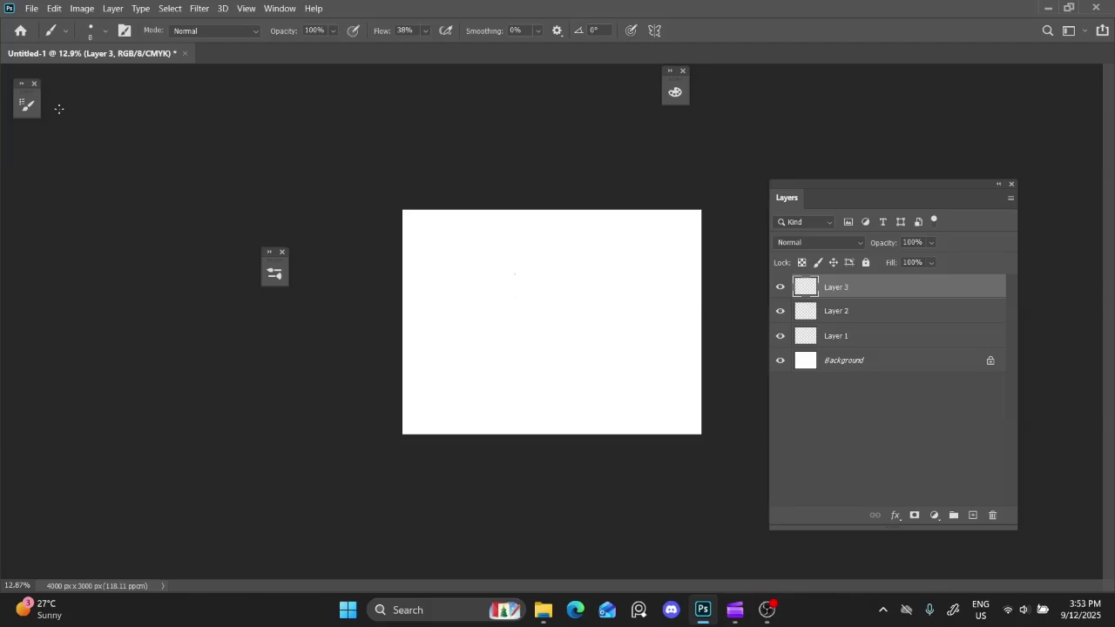
Expand the collapsed Brush Settings, enable Shape Dynamics, Scattering and Texture, and return to the Scattering options
left_click(27, 106)
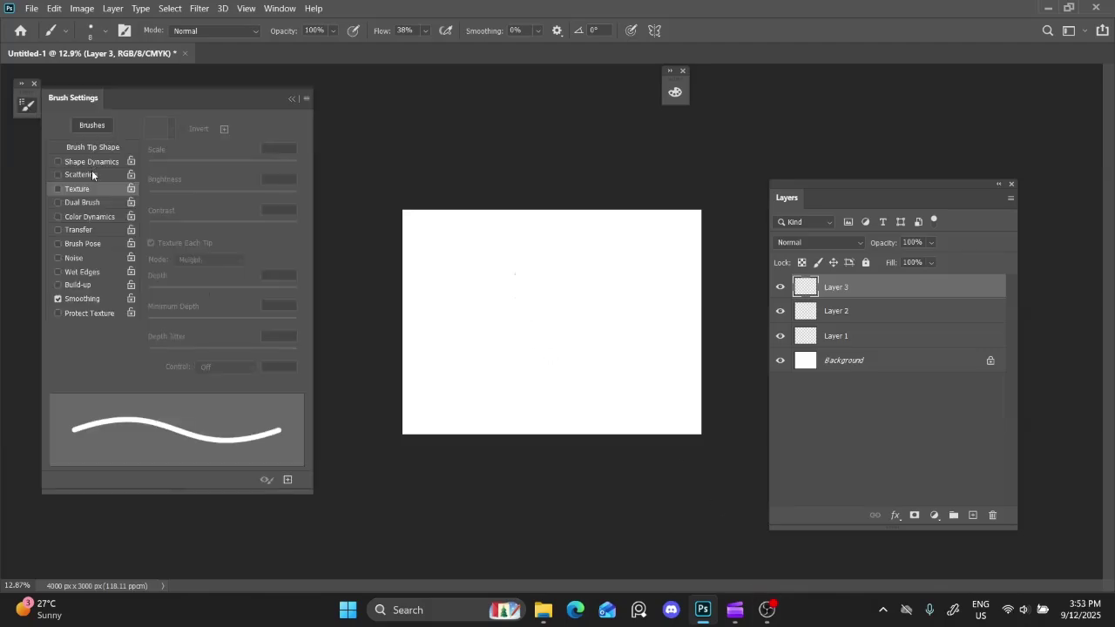
left_click(81, 163)
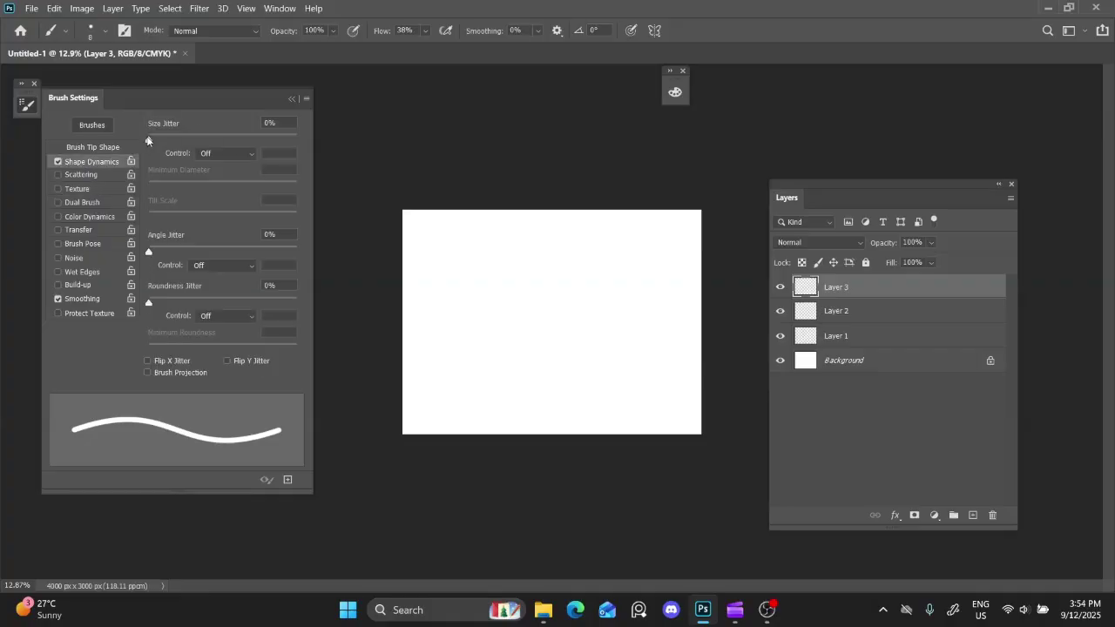
left_click(82, 175)
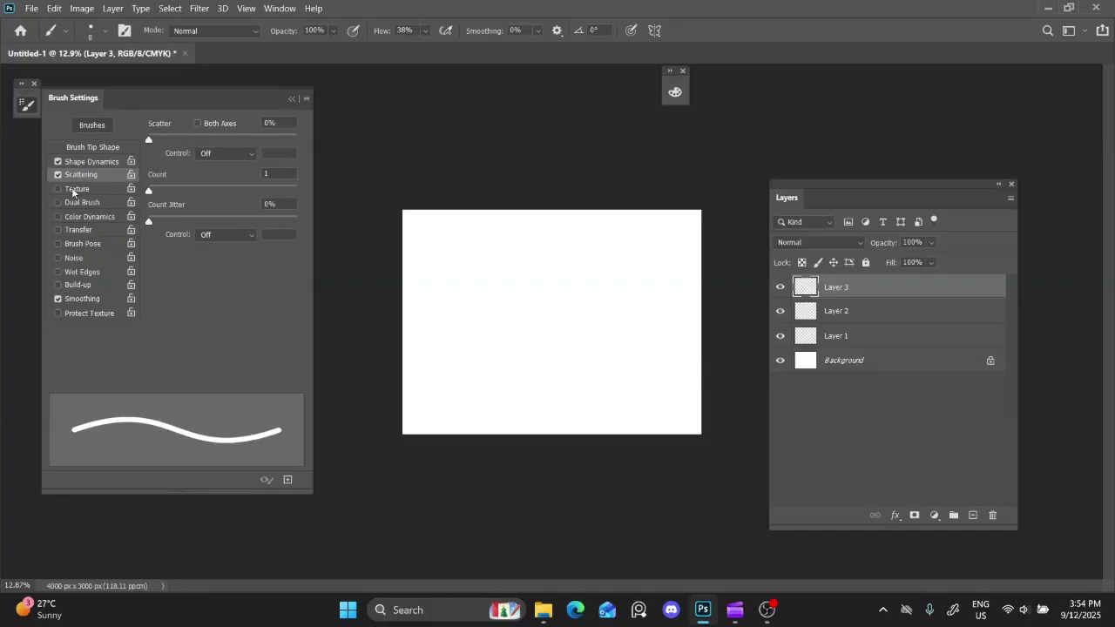
left_click(77, 190)
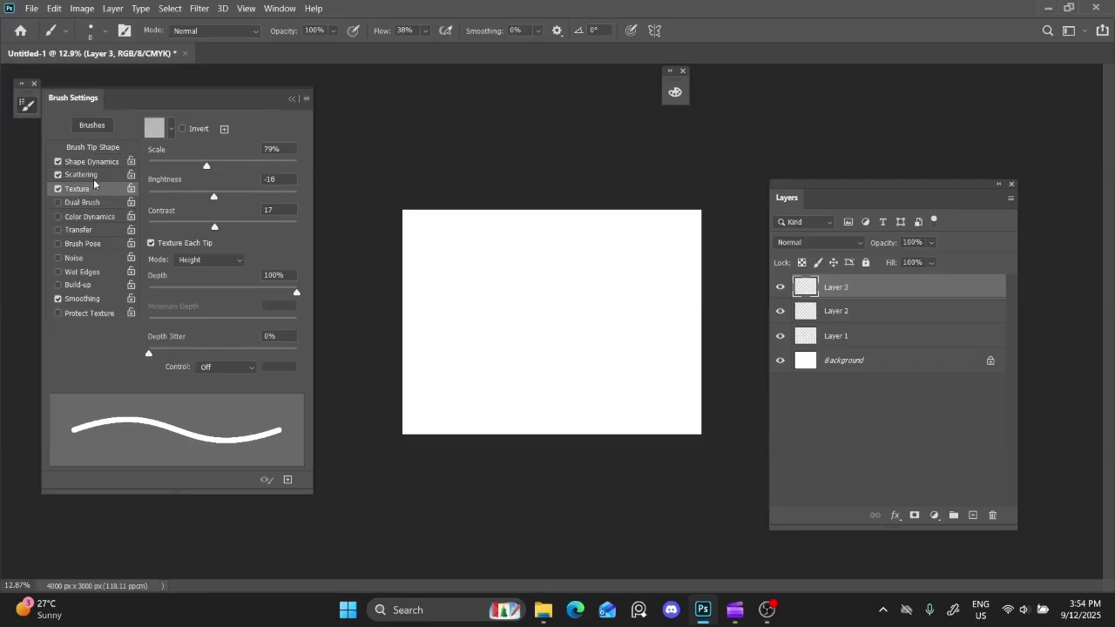
left_click(87, 175)
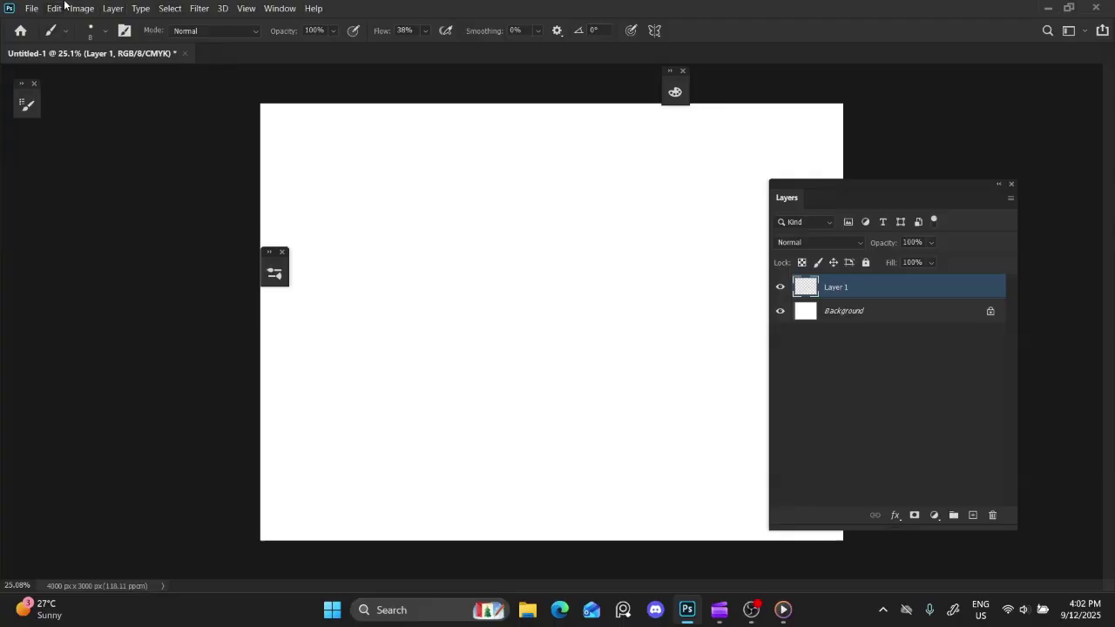
Open the program preferences, preview the interface color themes and select the darkest one
left_click(55, 7)
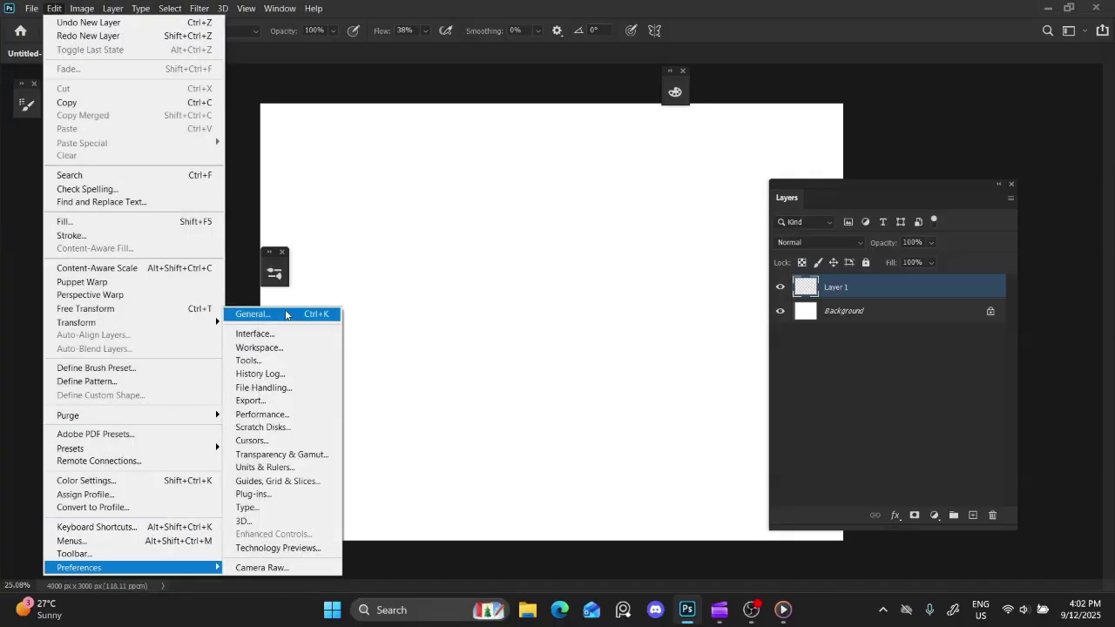
left_click(285, 319)
left_click(56, 9)
mouse_move(96, 564)
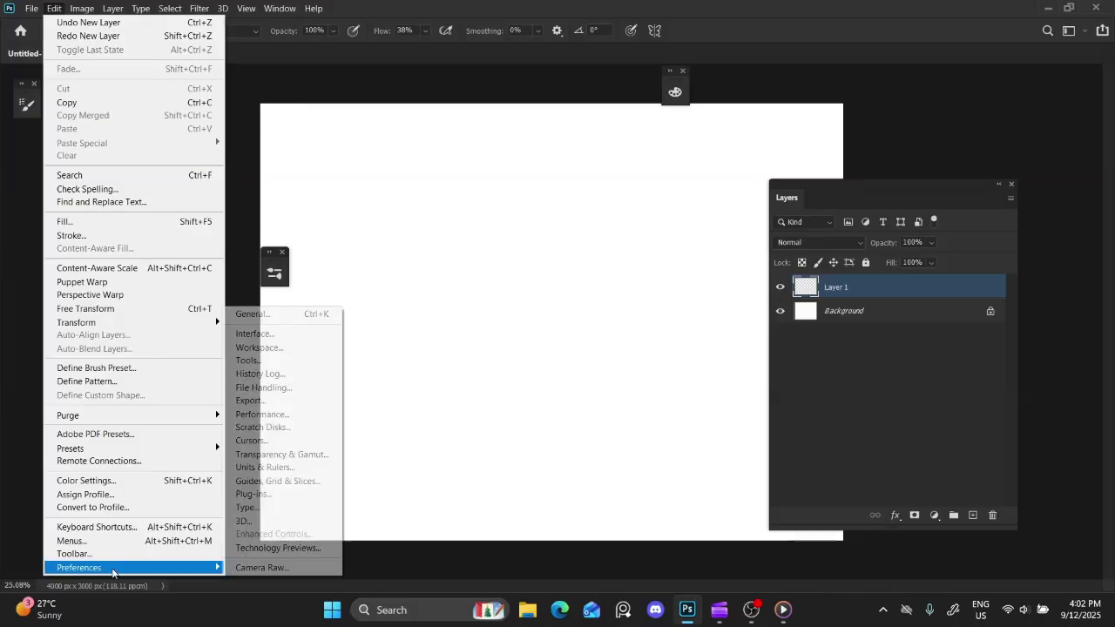
left_click(266, 316)
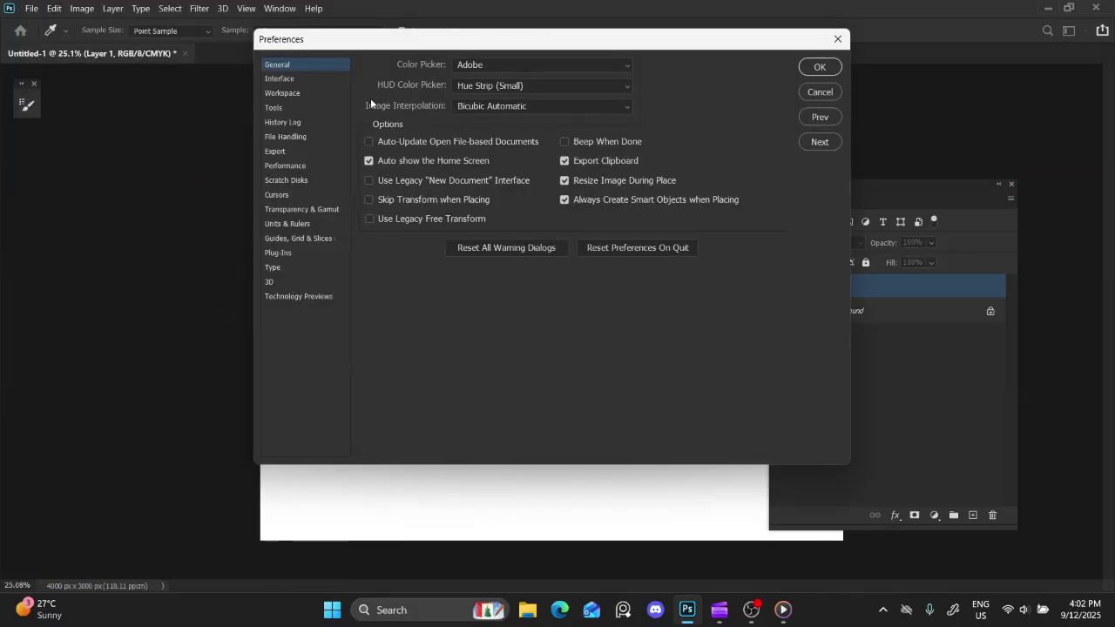
left_click(311, 81)
left_click(469, 87)
left_click(497, 88)
left_click(527, 89)
left_click(441, 90)
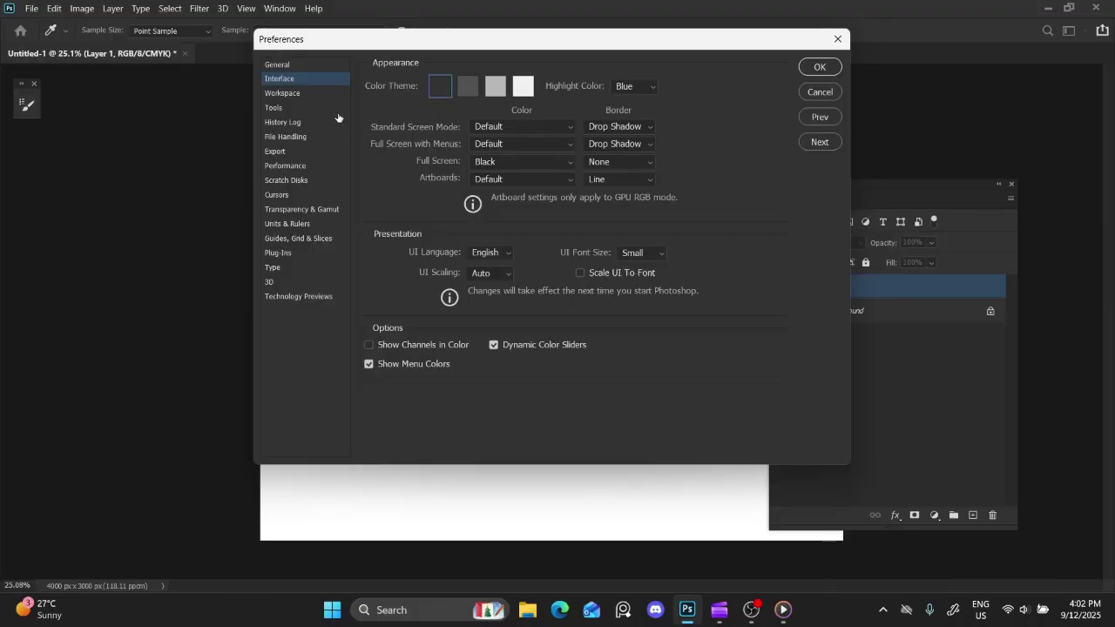
Try another highlight color in the interface preferences and return it to Blue
left_click(625, 87)
left_click(631, 99)
left_click(625, 87)
left_click(631, 113)
In the tools preferences, disable Enable Flick Panning, enable Zoom with Scroll Wheel, apply the changes and test canvas navigation
left_click(305, 94)
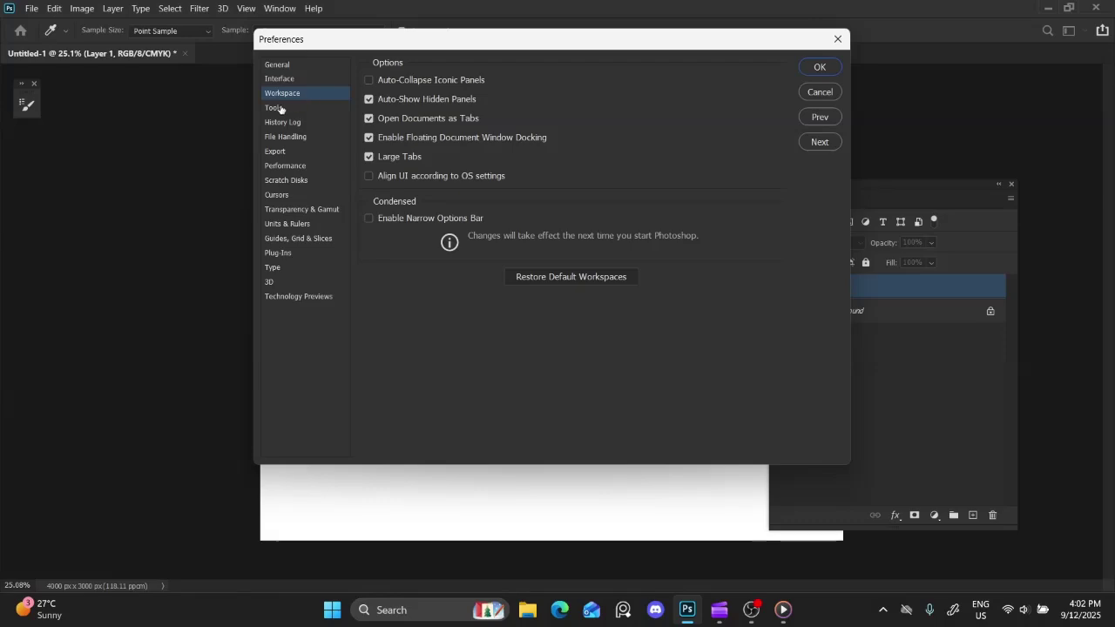
left_click(280, 109)
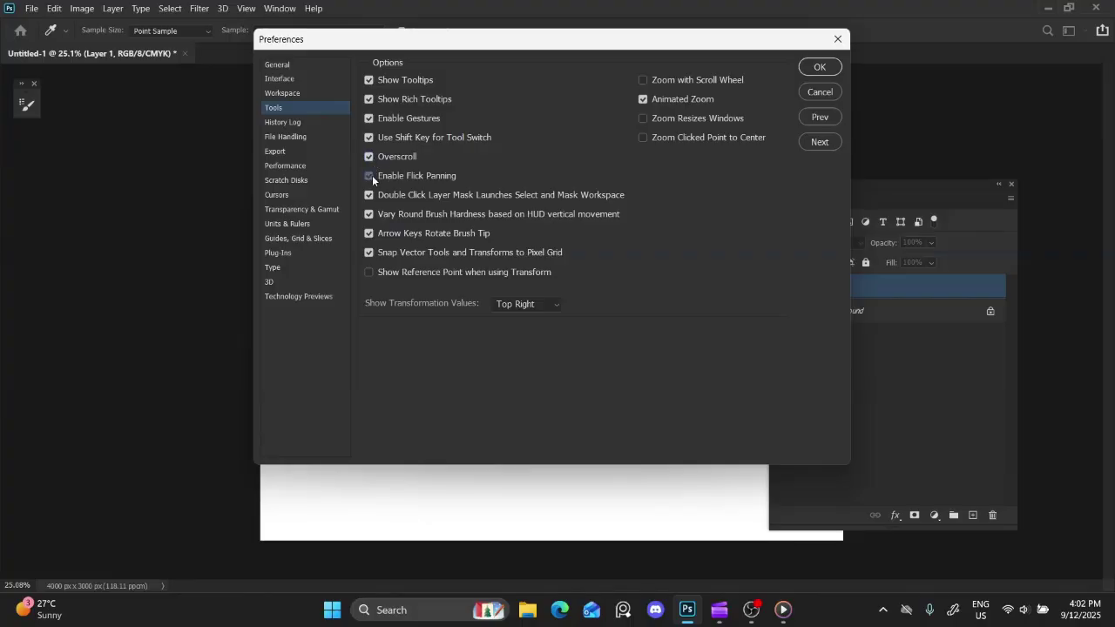
left_click(369, 176)
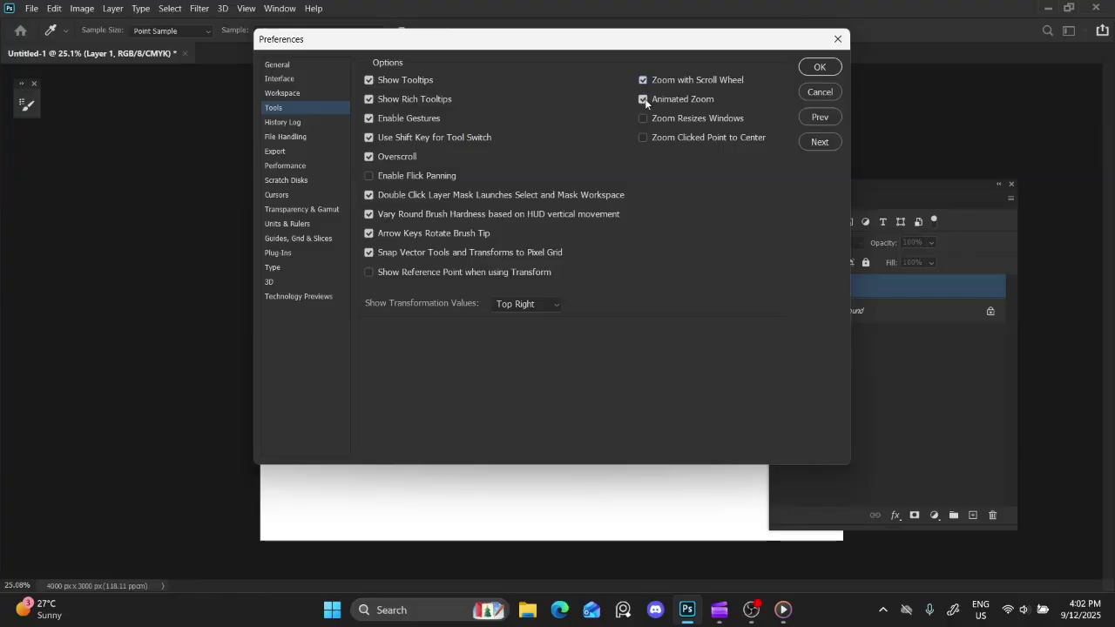
left_click(807, 72)
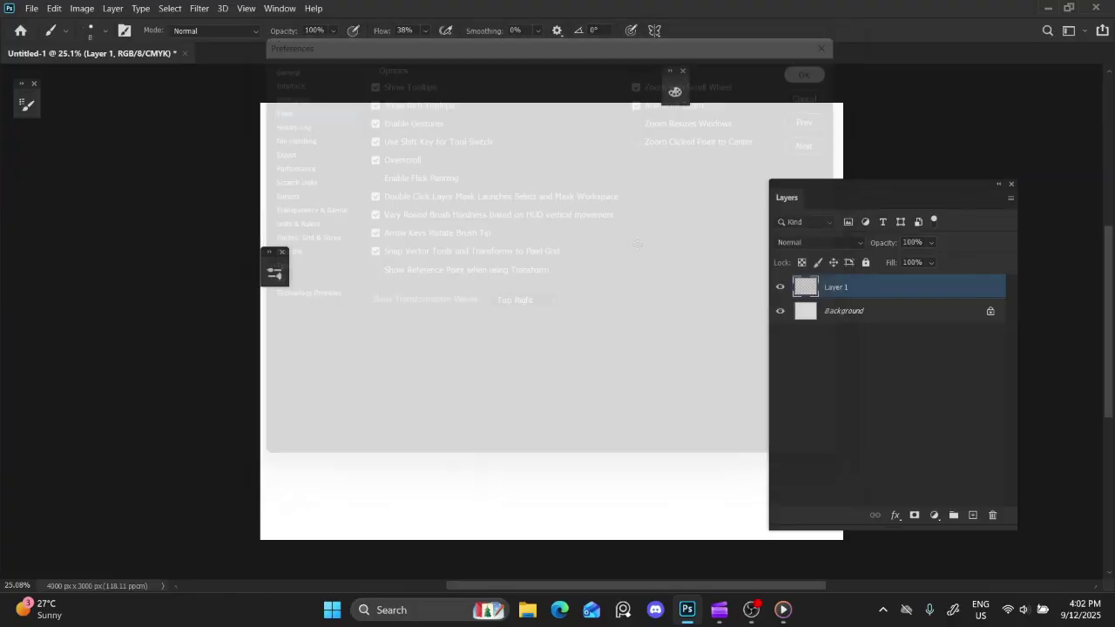
left_click_drag(567, 325, 314, 431)
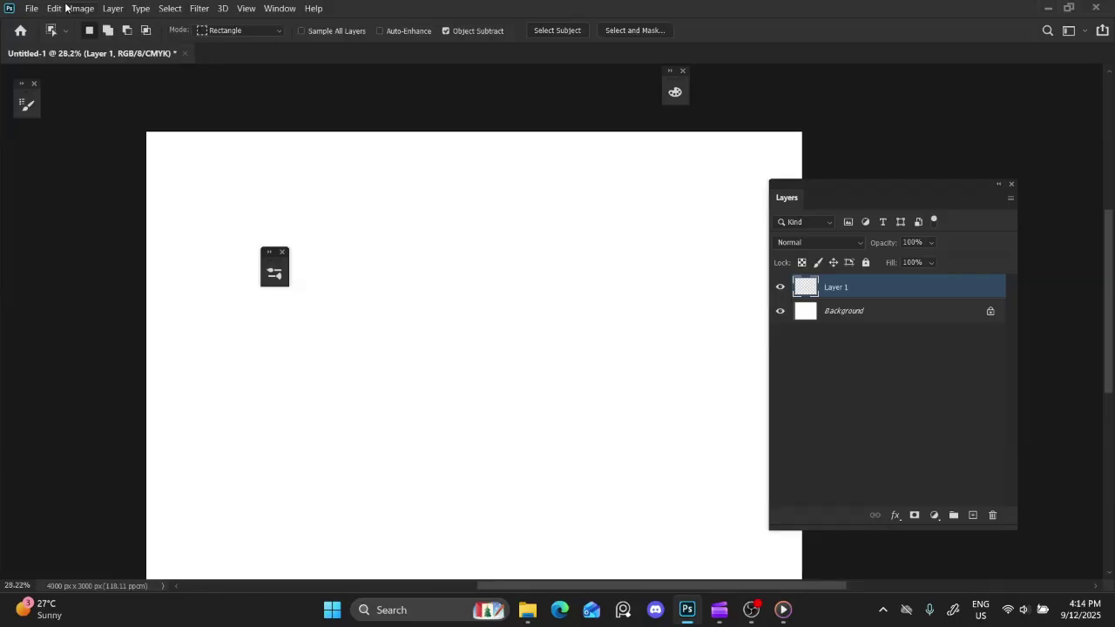
Examine the keyboard shortcut editor's application menu categories and leave it without changing anything
left_click(55, 8)
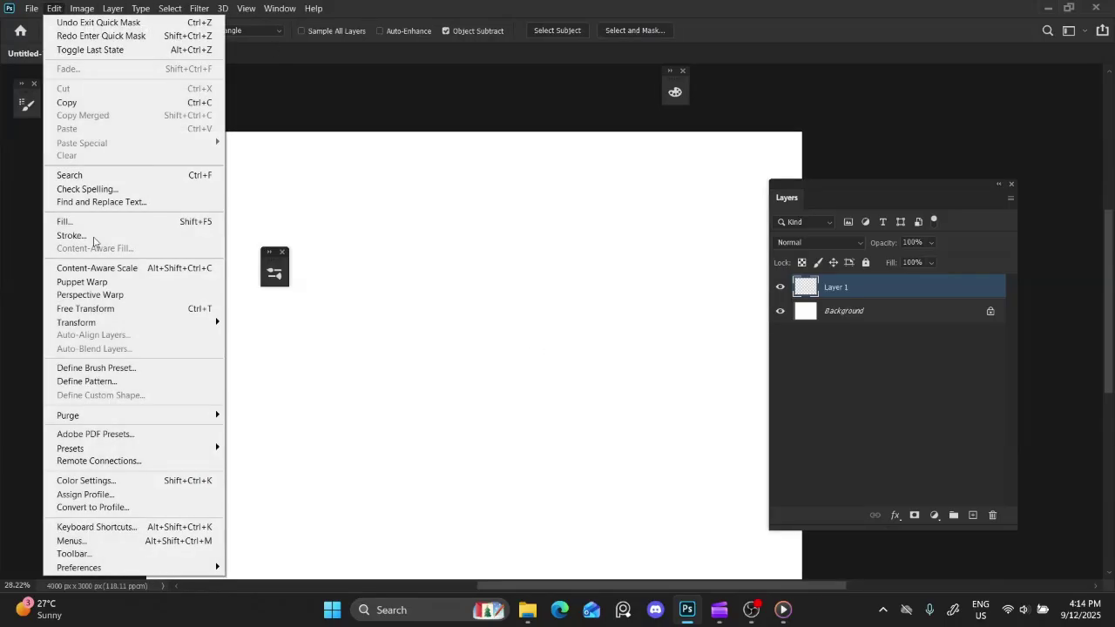
left_click(155, 528)
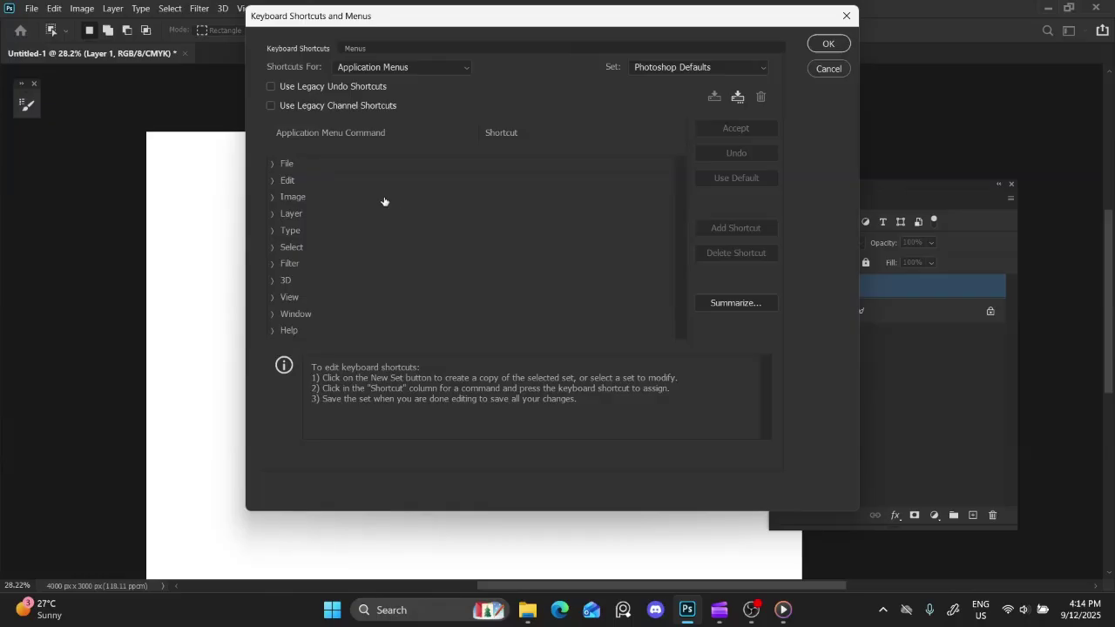
scroll(311, 244, "down", 4)
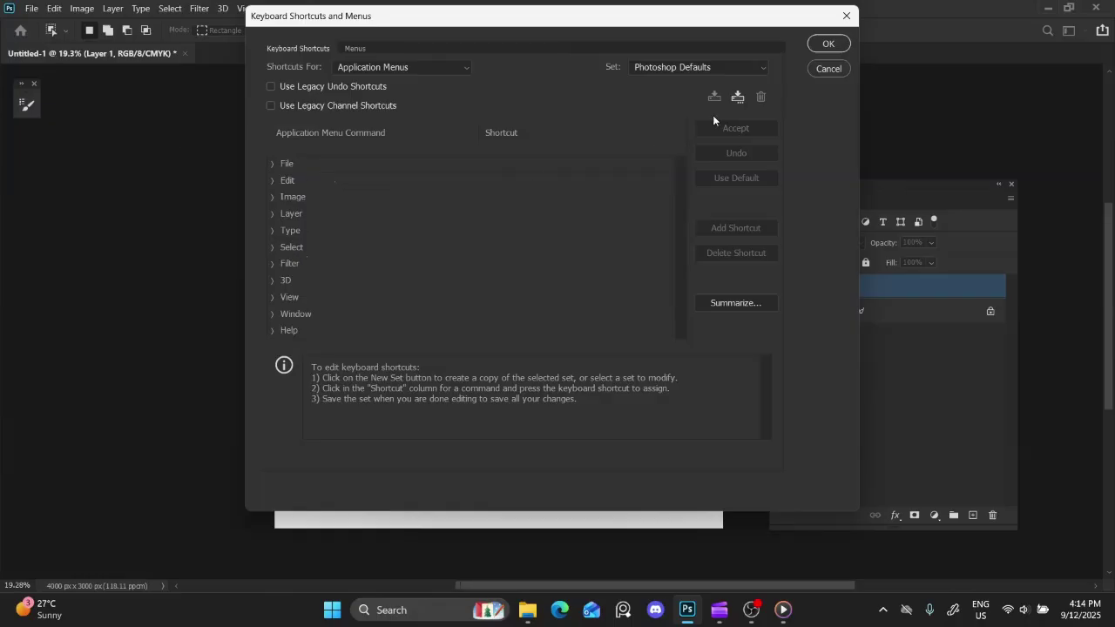
left_click(829, 69)
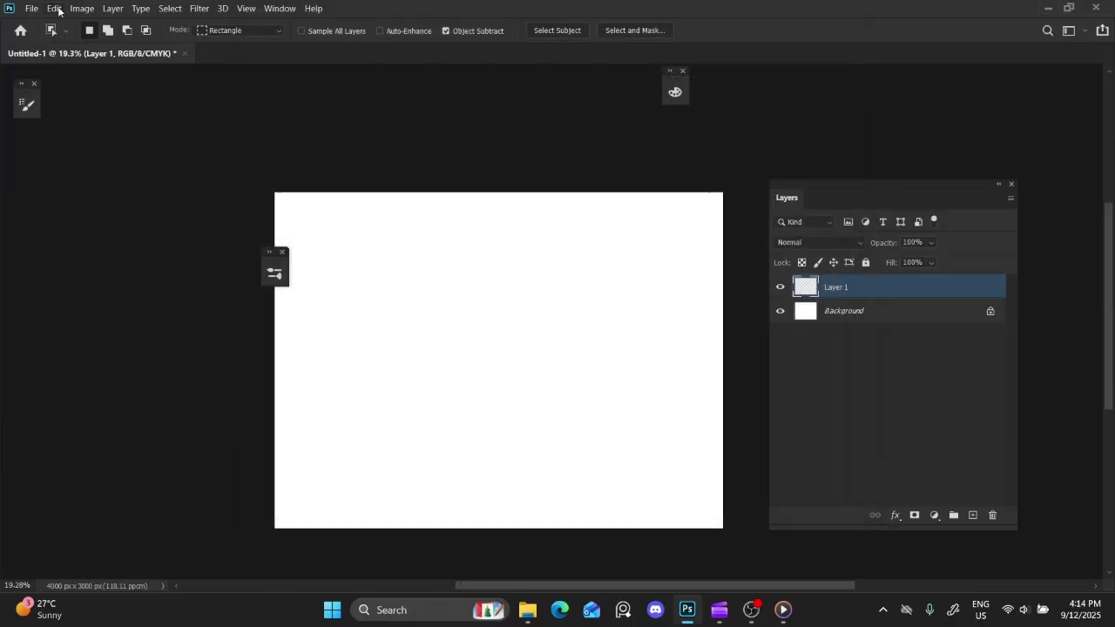
Import the leoshortcuts.kys shortcut preset from its folder, replacing the existing preset with the same name
left_click(56, 9)
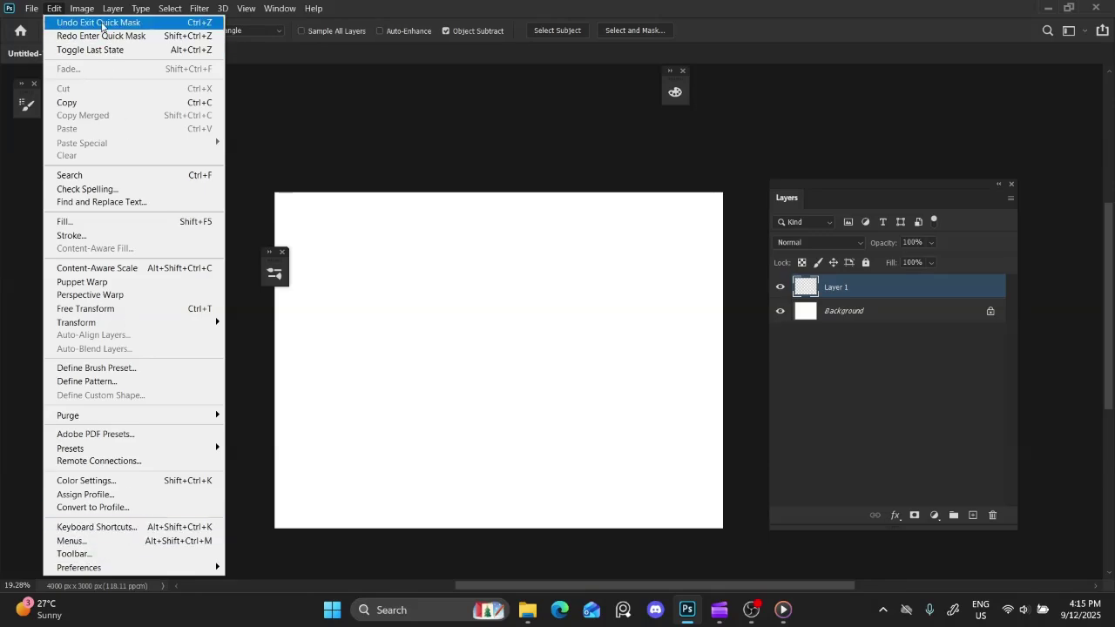
mouse_move(152, 449)
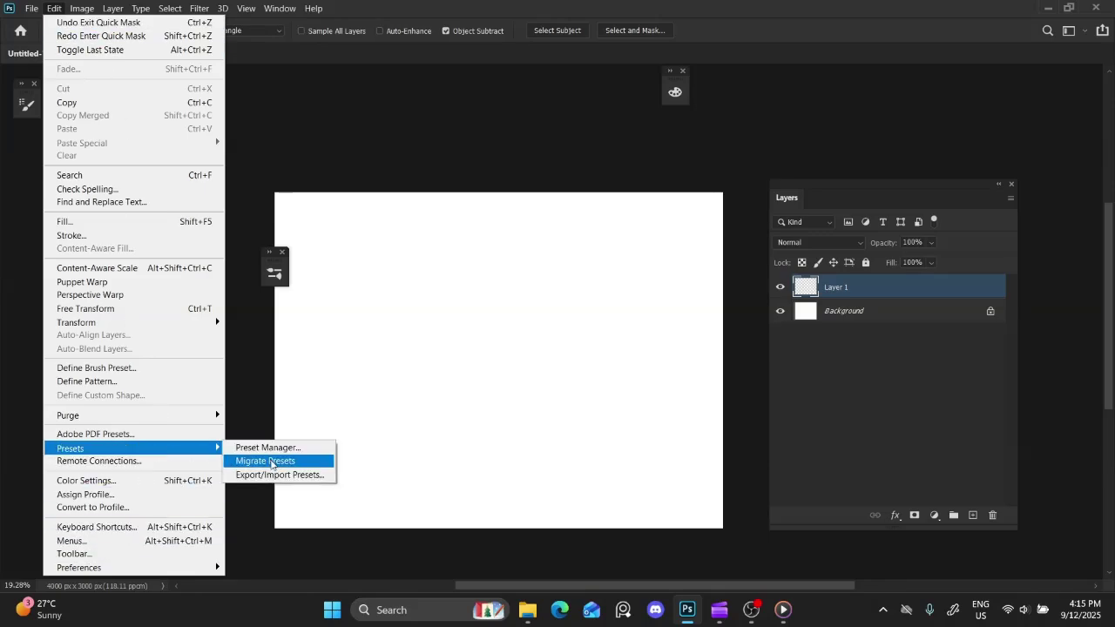
left_click(281, 475)
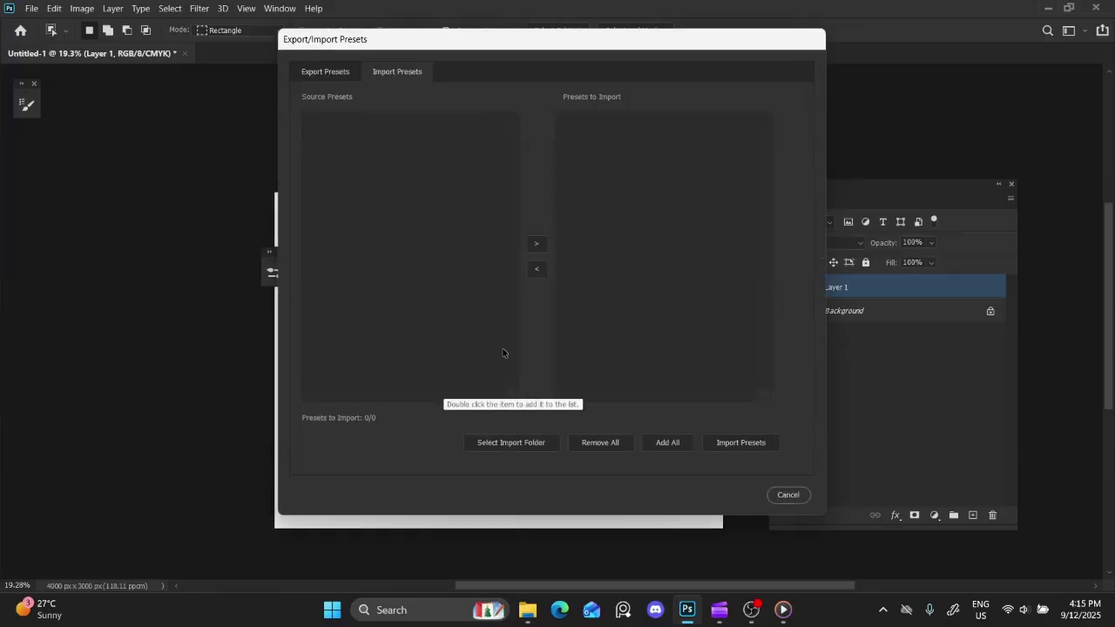
left_click(513, 443)
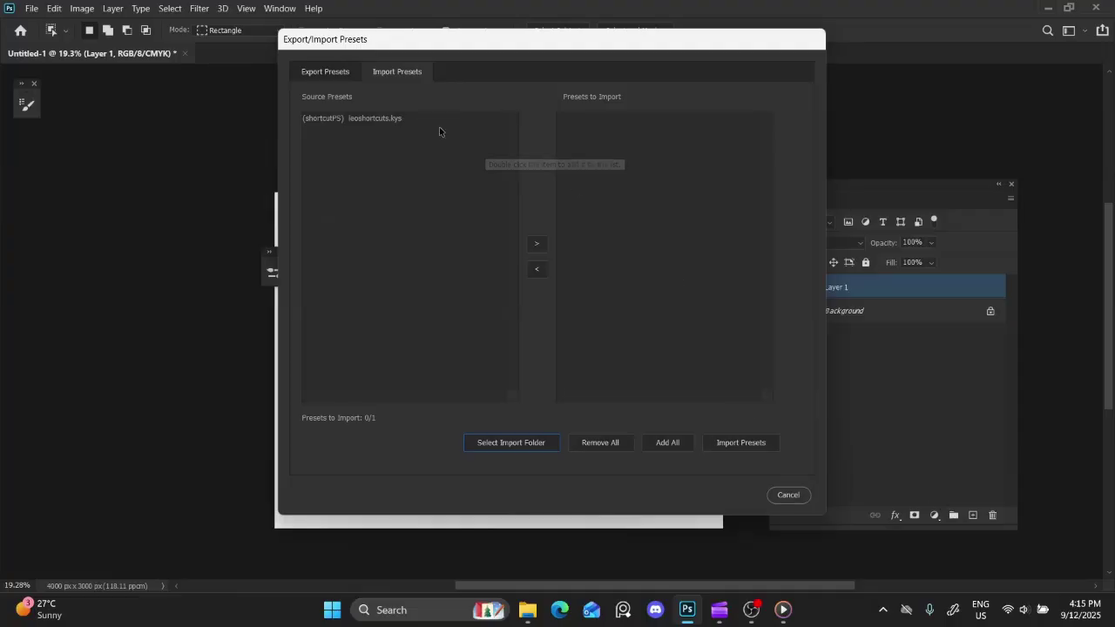
double_click(417, 122)
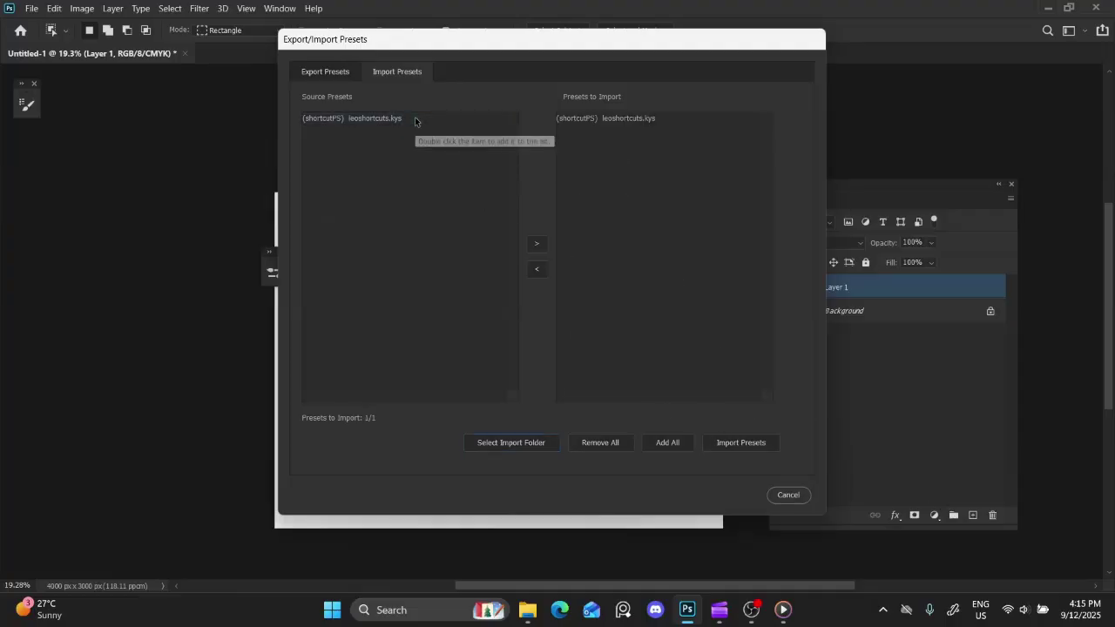
left_click(734, 444)
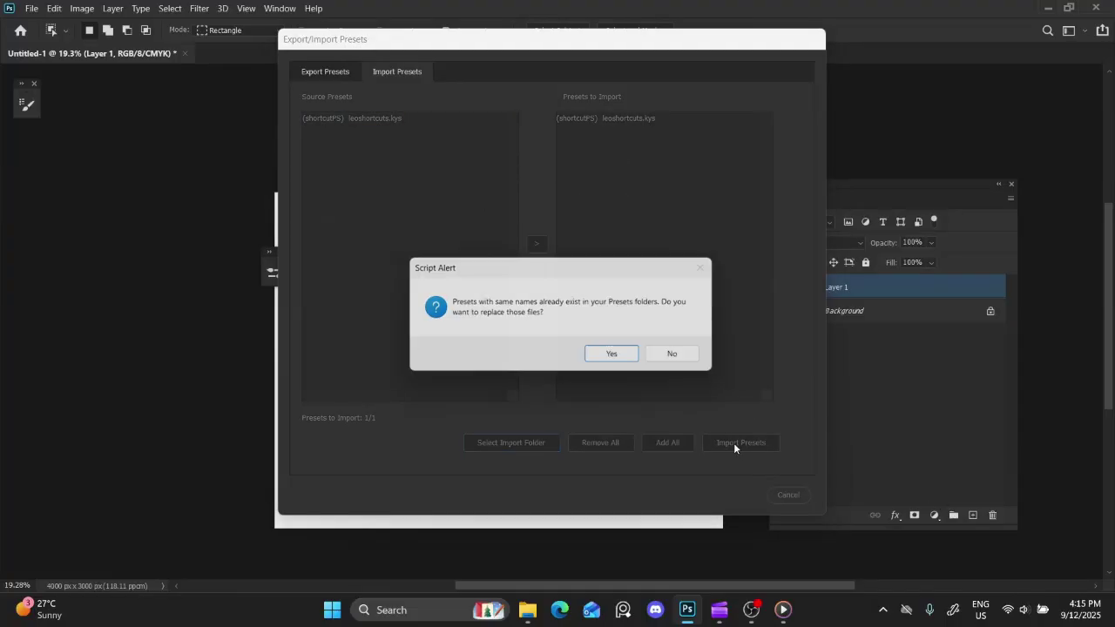
left_click(615, 359)
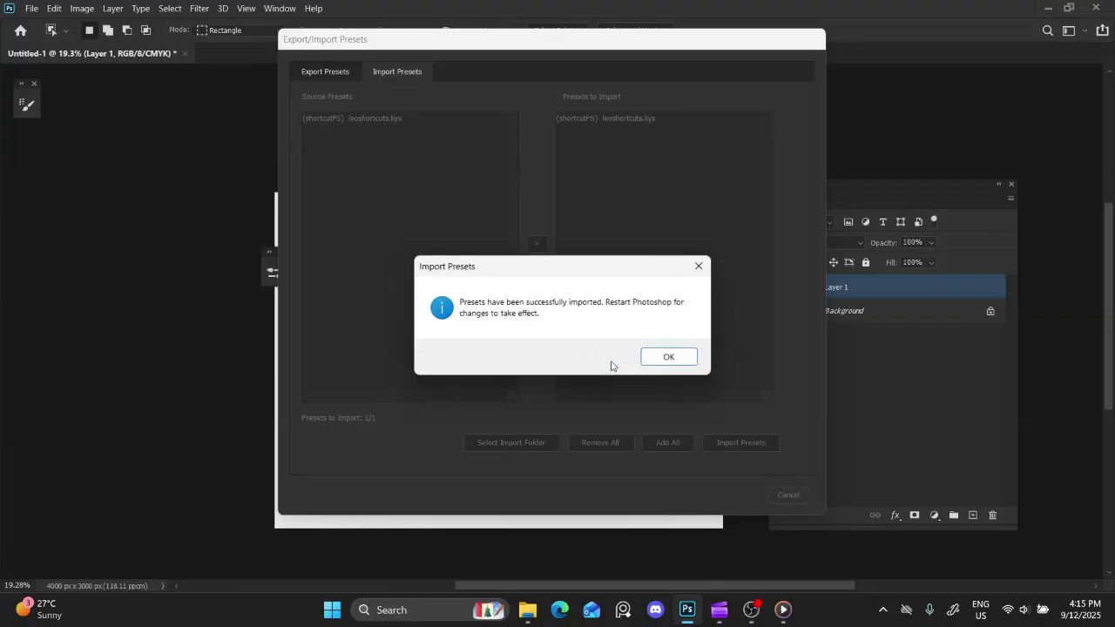
left_click(669, 358)
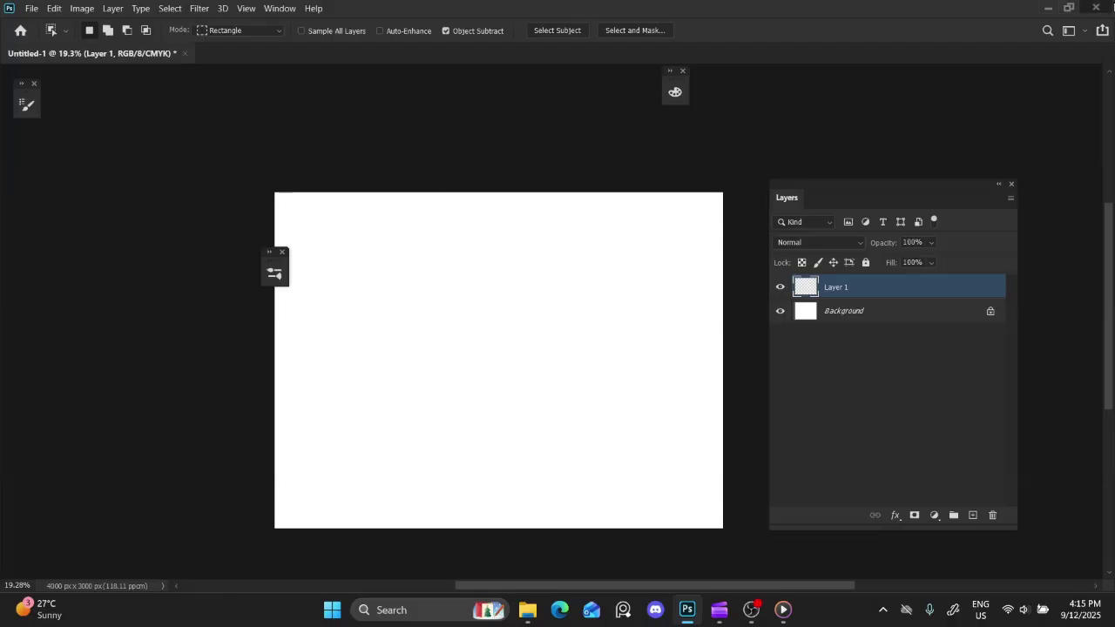
Make leoshortcuts the active keyboard shortcut set and apply it
left_click(1111, 7)
left_click(585, 244)
left_click(33, 9)
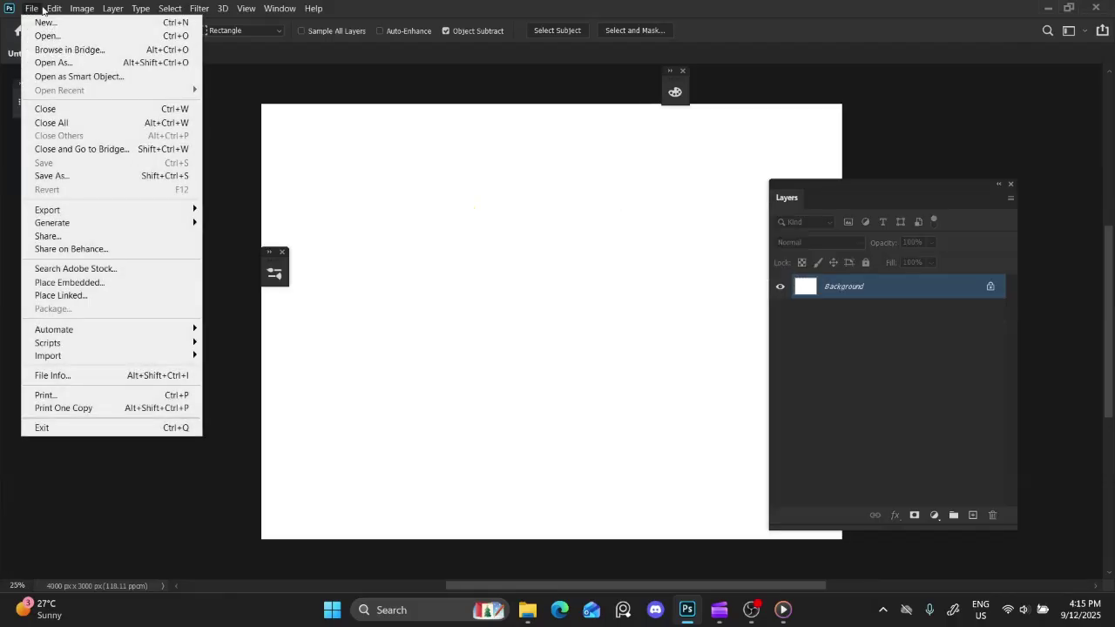
mouse_move(53, 9)
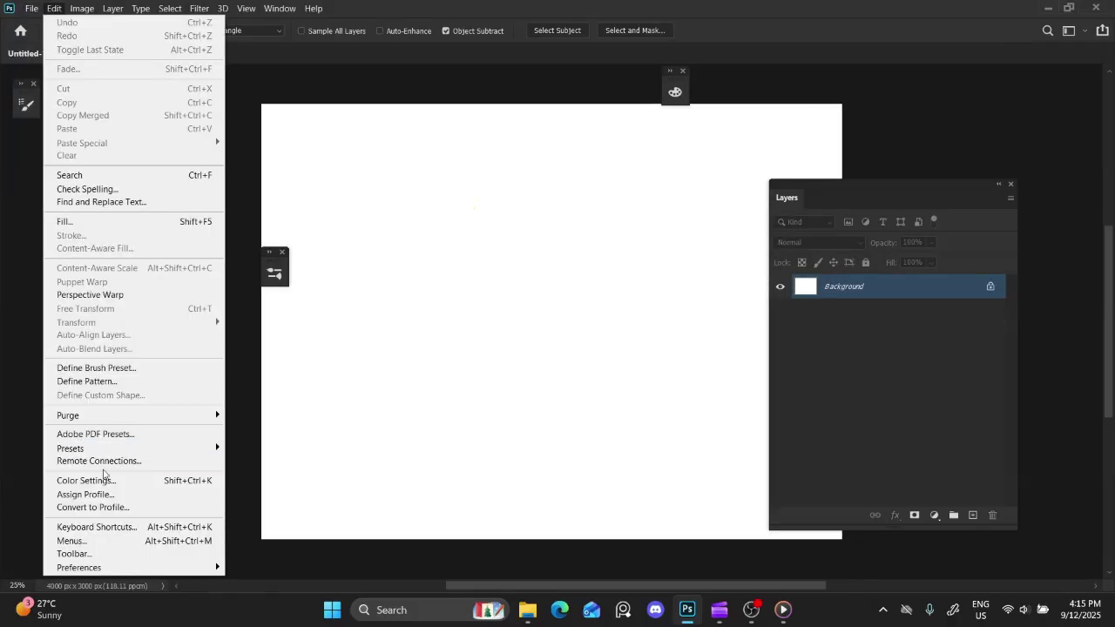
left_click(105, 527)
left_click(701, 68)
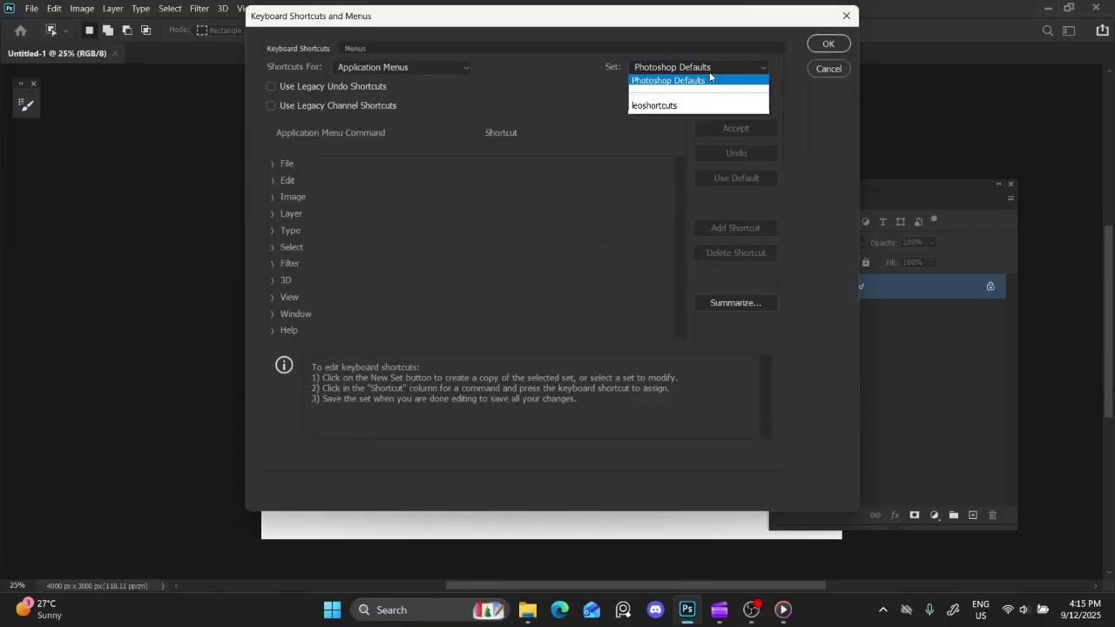
left_click(691, 105)
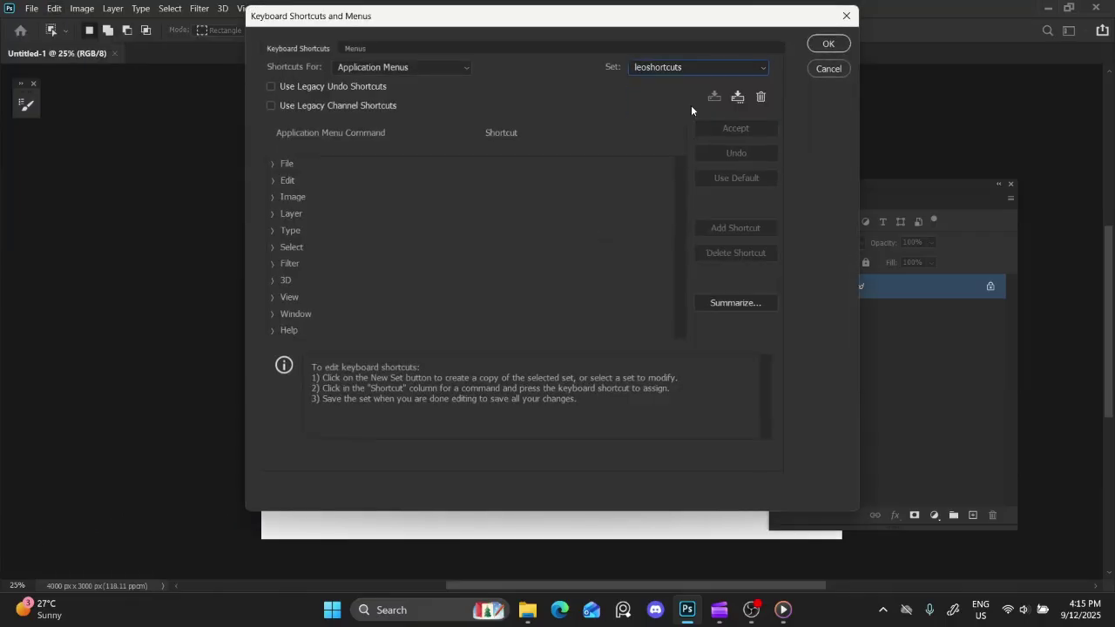
left_click(827, 44)
left_click_drag(546, 269, 515, 286)
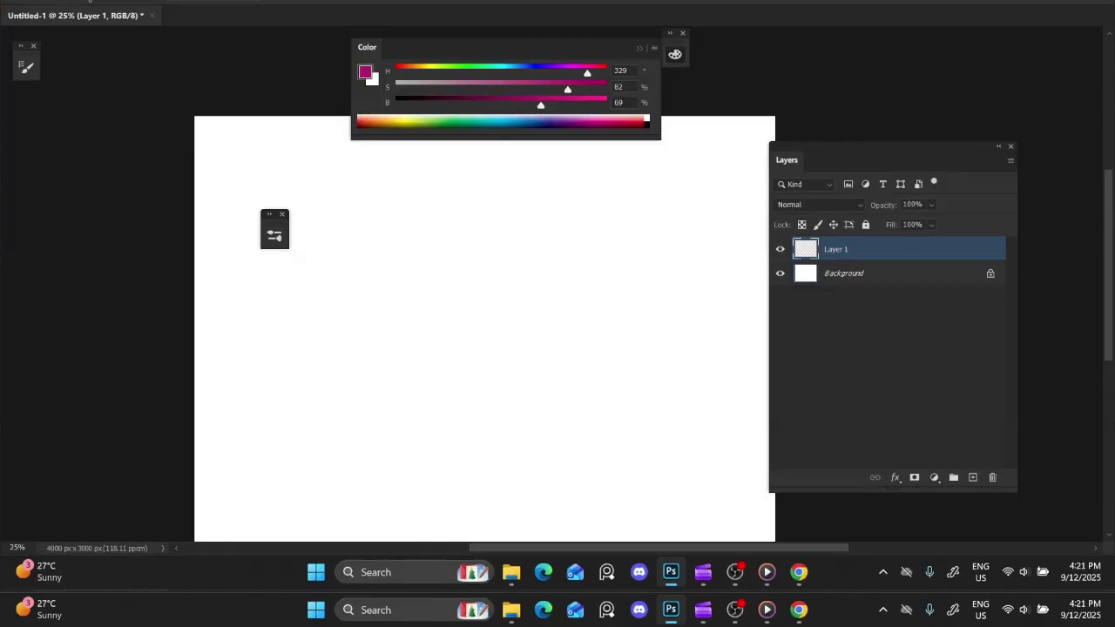
Export a summary of the keyboard shortcuts as leoshortcuts.htm and look through the application menu commands in the browser
left_click(54, 1)
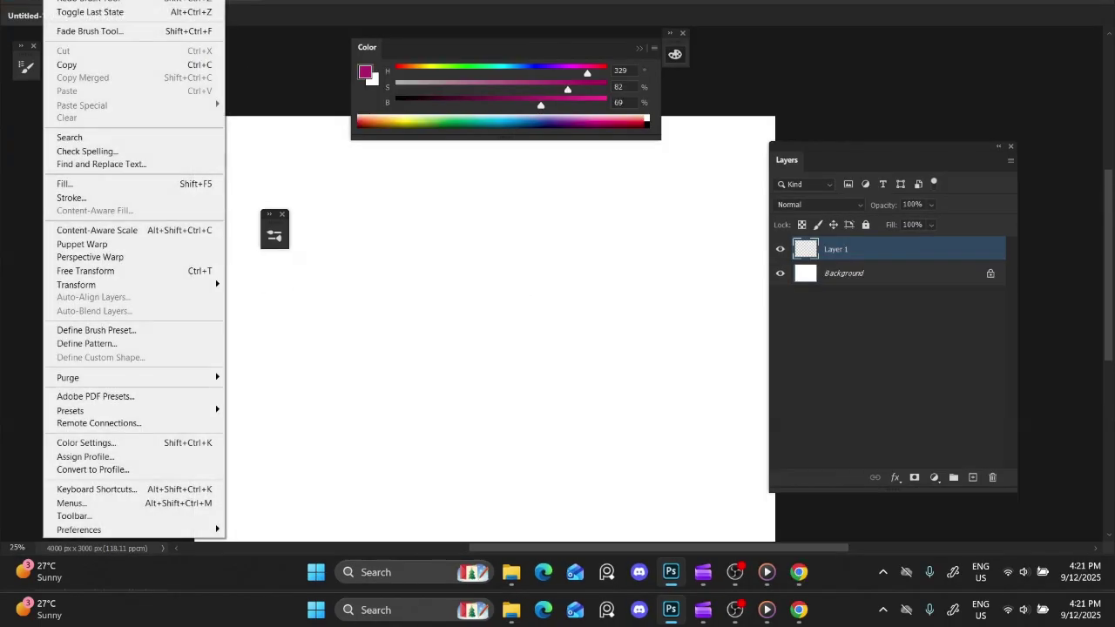
left_click(154, 488)
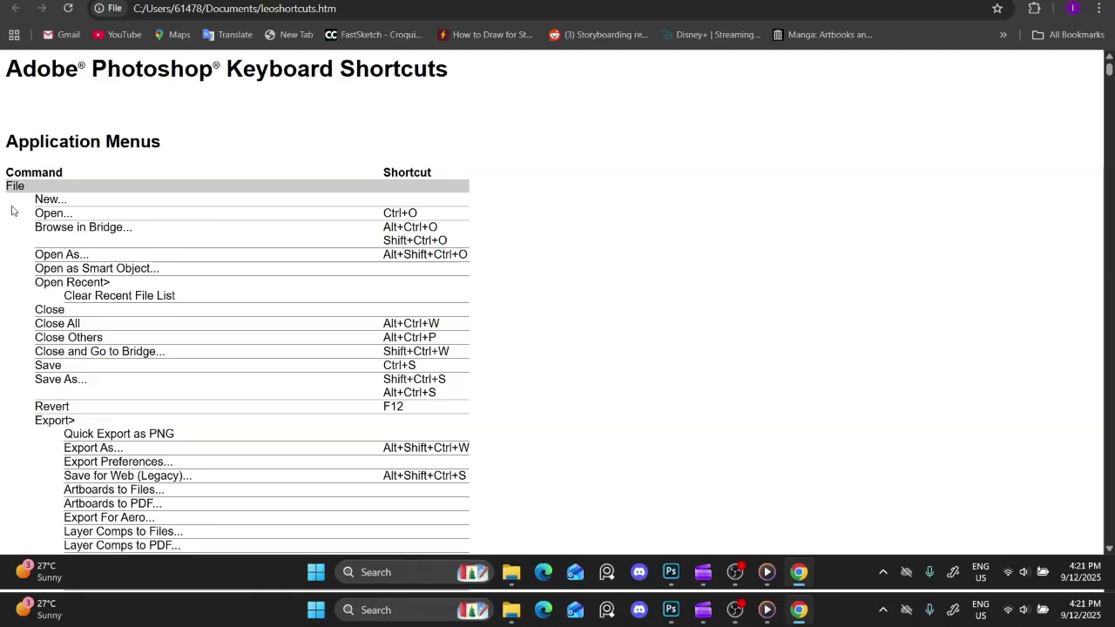
scroll(12, 210, "down", 7)
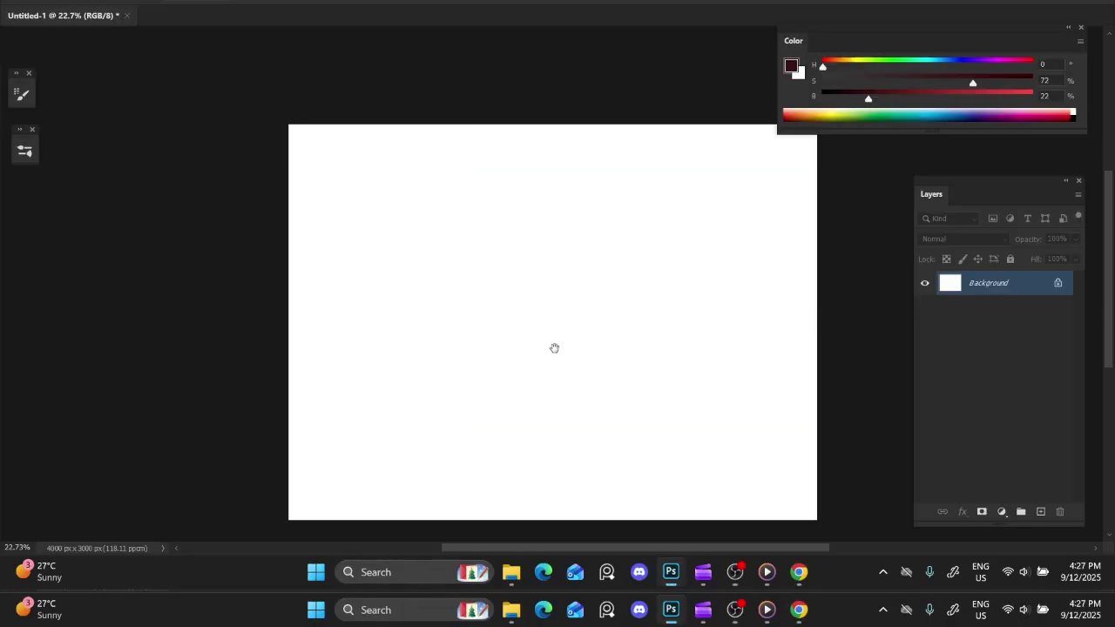
Try dark red brush strokes on the Background layer and undo each one
mouse_move(553, 349)
left_mouse_down()
mouse_move(533, 323)
mouse_move(491, 375)
mouse_move(474, 345)
mouse_move(501, 321)
left_mouse_up()
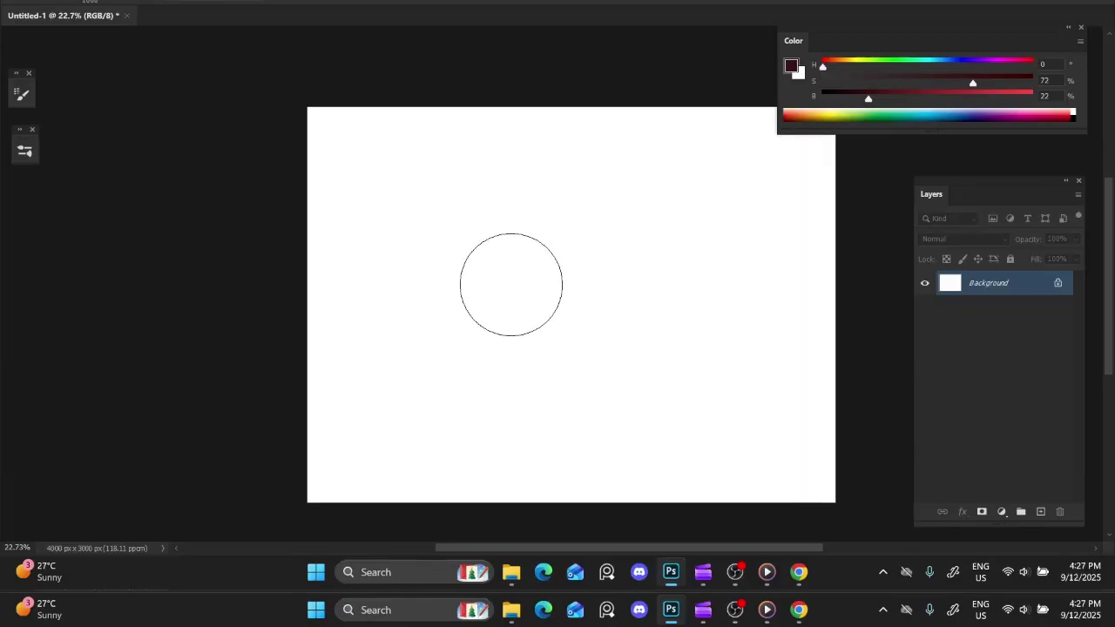
left_click_drag(517, 266, 542, 301)
key("ctrl+z")
key("period")
mouse_move(533, 256)
left_mouse_down()
mouse_move(526, 273)
mouse_move(565, 300)
left_mouse_up()
key("ctrl+z")
Enlarge the brush and paint a hard-edged dark red blob near the middle of the canvas
key("bracketright")
key("bracketright")
key("bracketright")
key("bracketright")
key("bracketright")
key("bracketright")
key("bracketright")
key("bracketright")
key("bracketright")
key("bracketright")
key("bracketright")
key("bracketright")
mouse_move(559, 258)
left_mouse_down()
mouse_move(525, 286)
mouse_move(587, 314)
mouse_move(564, 290)
left_mouse_up()
key("ctrl+z")
mouse_move(549, 271)
left_mouse_down()
mouse_move(552, 305)
mouse_move(560, 254)
left_mouse_up()
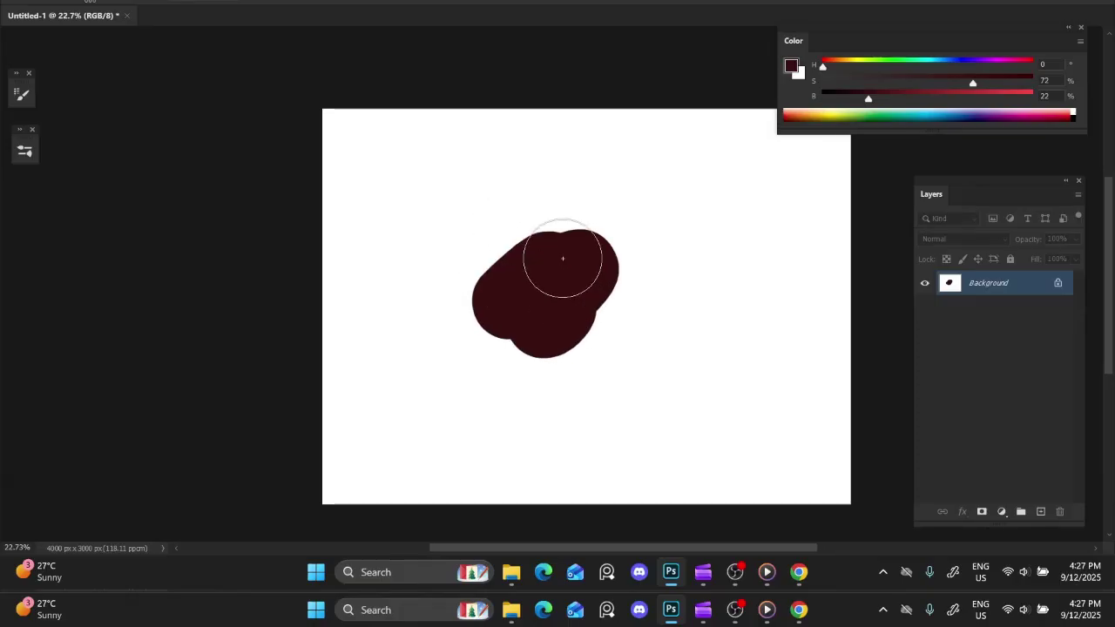
scroll(562, 256, "up", 5)
scroll(562, 285, "up", 1)
scroll(561, 279, "down", 6)
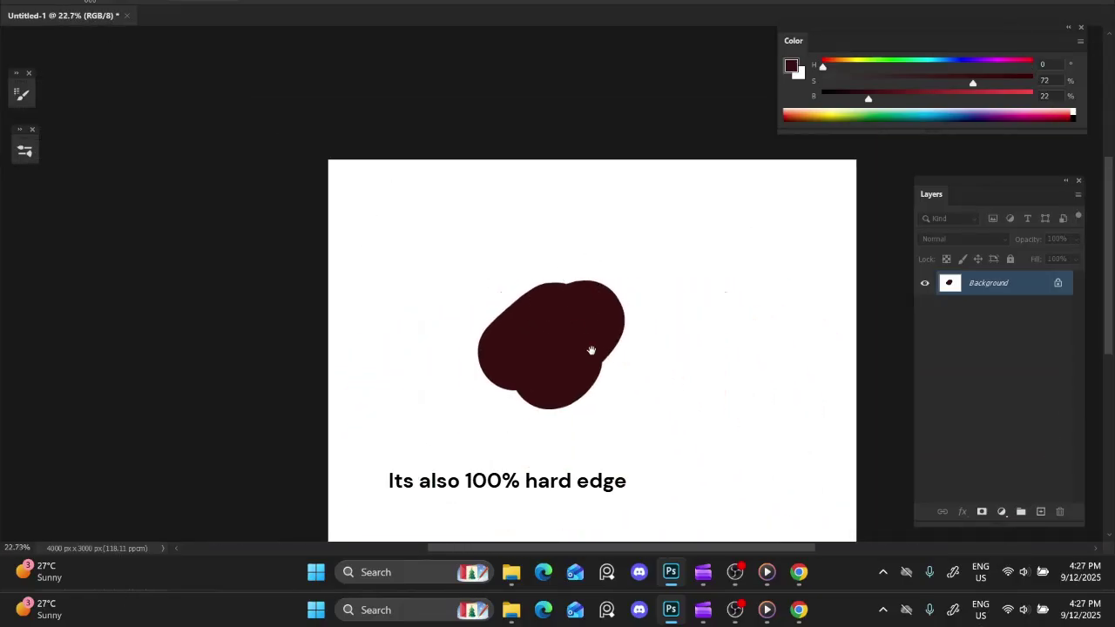
left_click_drag(591, 350, 582, 267)
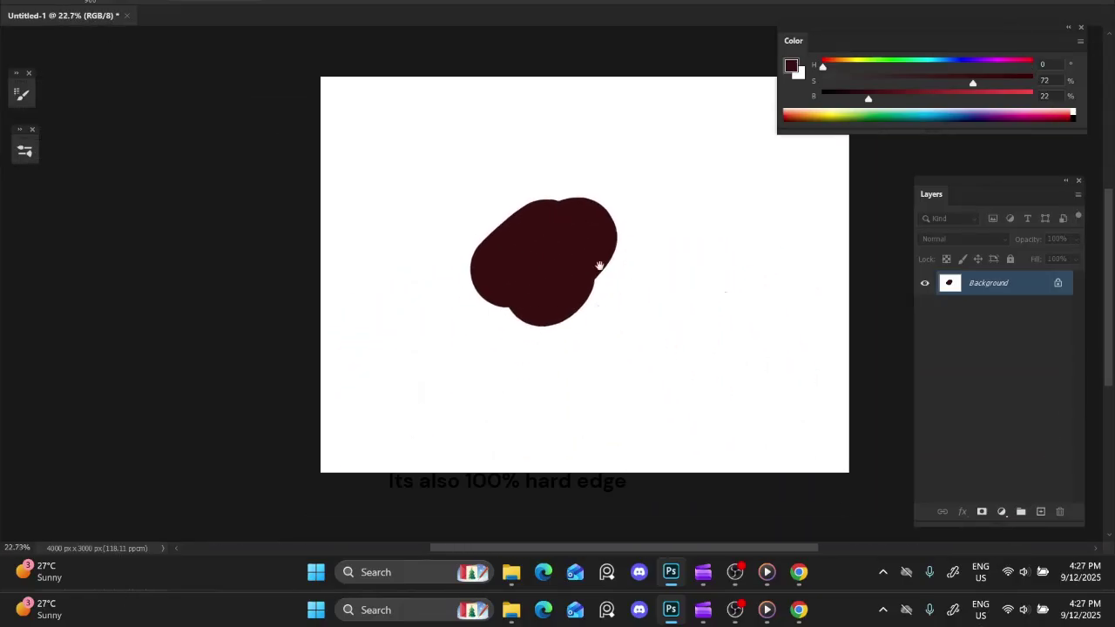
left_click_drag(645, 228, 575, 260)
Try the 900 px Soft Round brush at 0% hardness and a hard-edged dab beside the solid blob, and undo those strokes
right_click(574, 258)
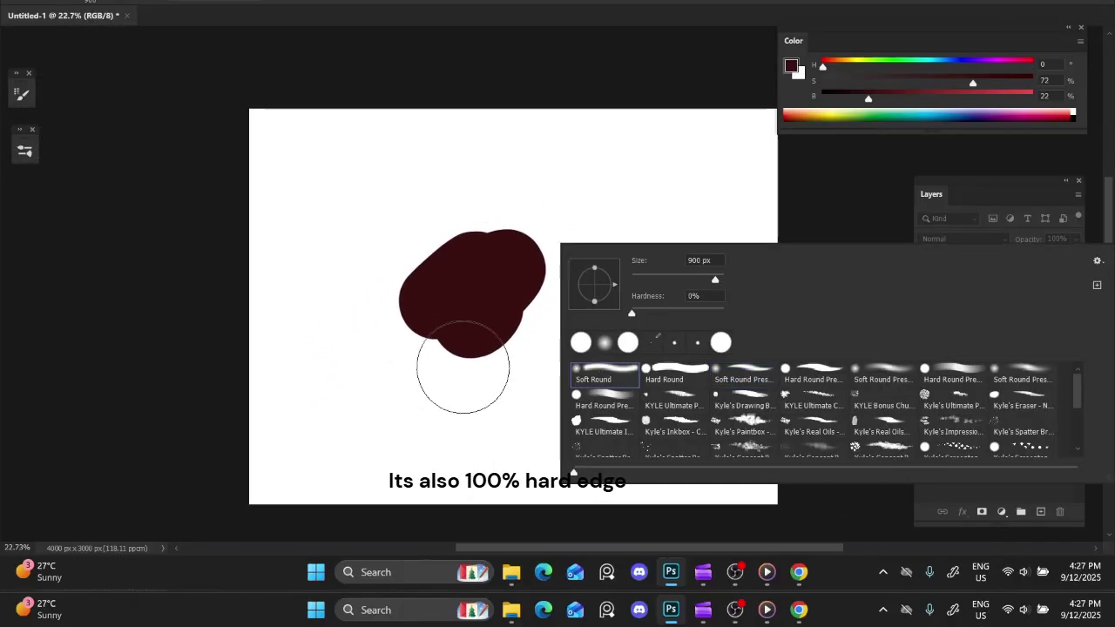
left_click(509, 366)
left_click_drag(613, 300, 650, 309)
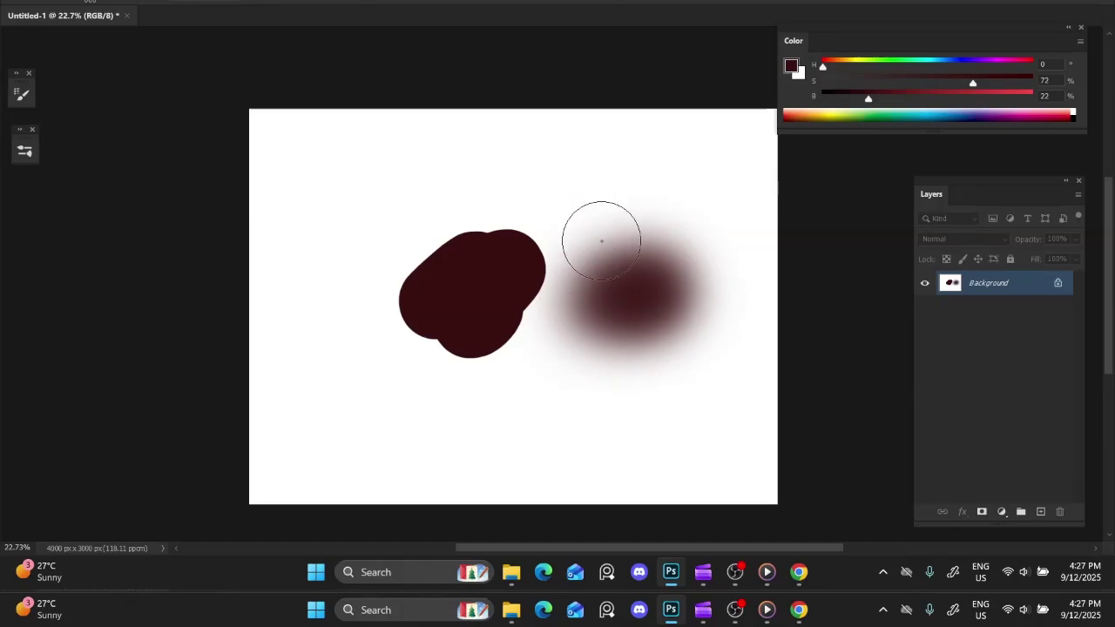
scroll(627, 252, "up", 6)
left_click(585, 218)
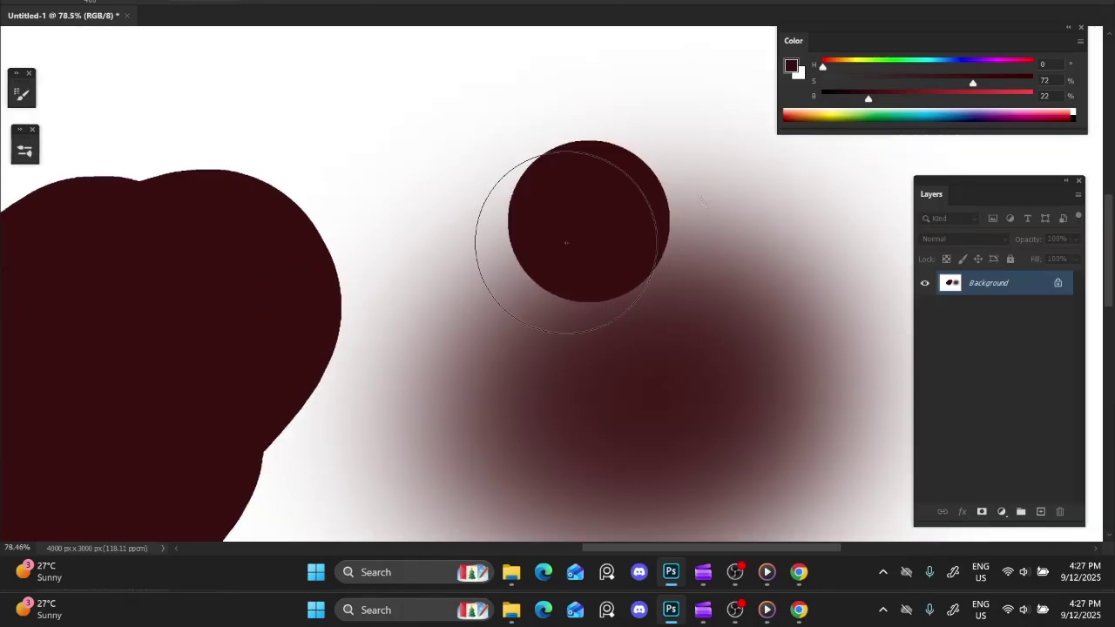
scroll(586, 218, "down", 8)
left_click_drag(583, 305, 615, 322)
key("ctrl+z")
key("ctrl+z")
key("ctrl+z")
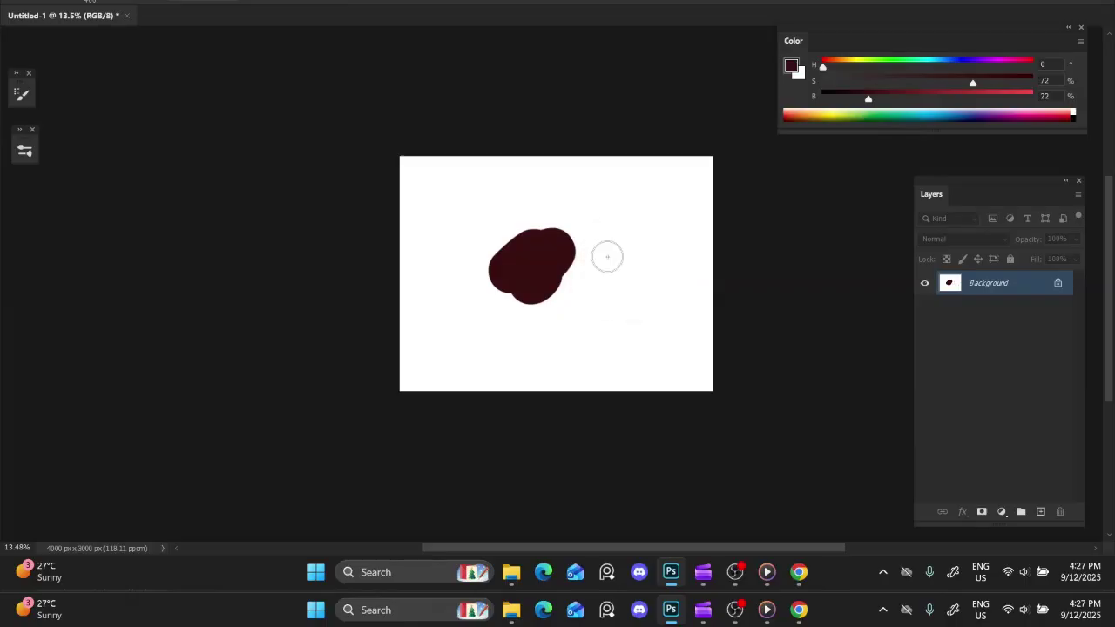
Increase the brush size and try more dark red strokes around the middle of the canvas
key("]")
key("]")
mouse_move(542, 253)
left_mouse_down()
mouse_move(547, 262)
mouse_move(527, 253)
mouse_move(590, 270)
mouse_move(575, 291)
left_mouse_up()
key("ctrl+z")
mouse_move(451, 280)
left_mouse_down()
mouse_move(433, 260)
mouse_move(465, 238)
left_mouse_up()
Test the Eraser and the horizontal canvas flip, and undo the trial strokes
key("e")
key("ctrl+f")
key("ctrl+f")
left_click_drag(551, 262, 642, 257)
key("ctrl+z")
key("ctrl+z")
key("ctrl+z")
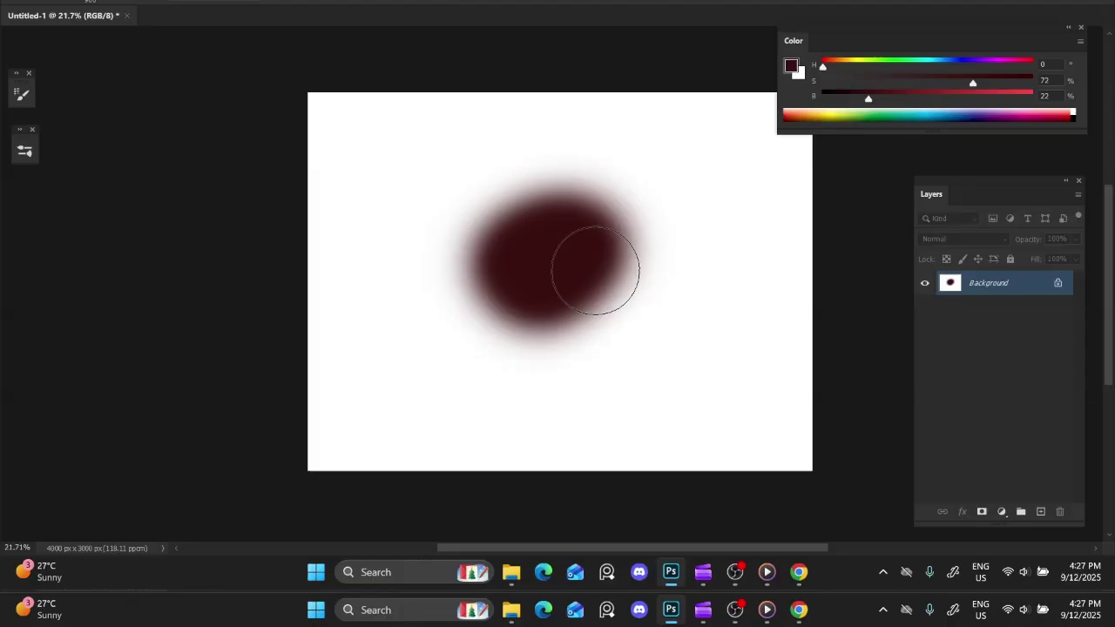
left_click_drag(564, 267, 556, 298)
key("ctrl+z")
Draw several trial selections on the blank canvas with the Lasso tool and deselect each one
key("l")
mouse_move(510, 259)
left_mouse_down()
mouse_move(469, 287)
mouse_move(523, 256)
left_mouse_up()
key("ctrl+d")
mouse_move(566, 287)
left_mouse_down()
mouse_move(562, 266)
mouse_move(515, 277)
left_mouse_up()
left_click_drag(465, 229, 502, 301)
key("ctrl+d")
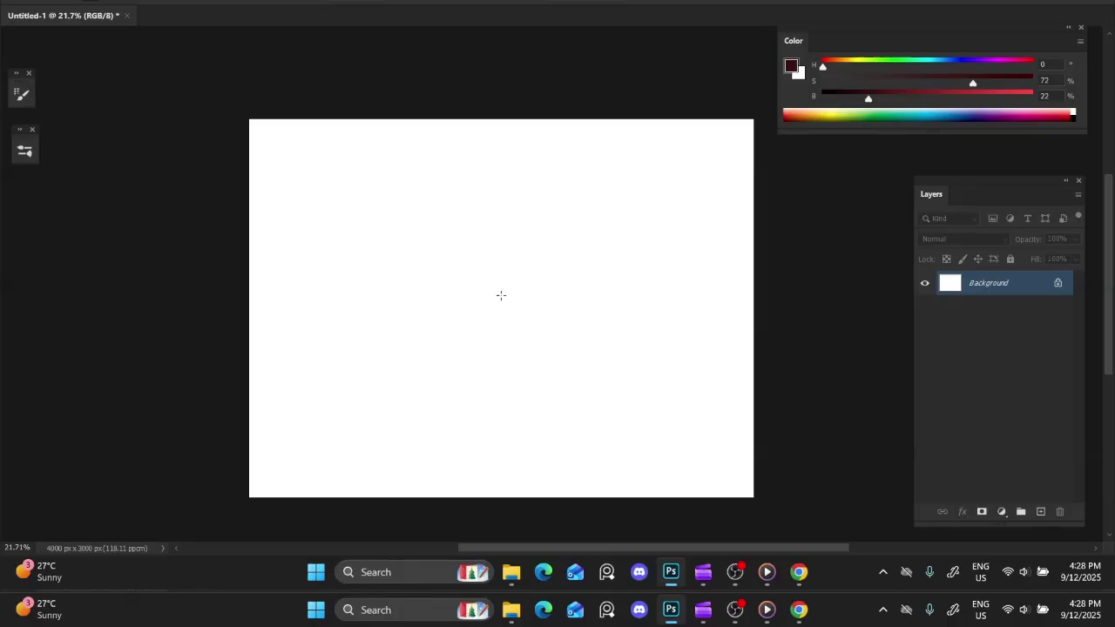
left_click_drag(412, 225, 652, 259)
left_click_drag(523, 337, 569, 324)
key("ctrl+d")
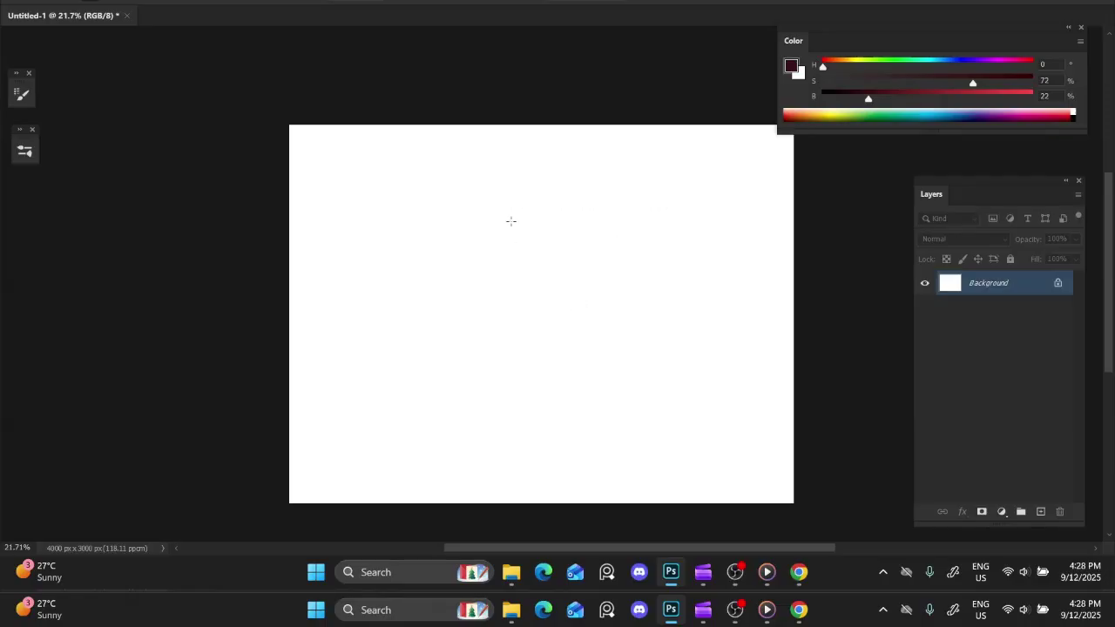
Paint a soft-edged dark red blob on the Background layer and try a Color Balance adjustment on it
key("b")
left_click_drag(524, 246, 563, 308)
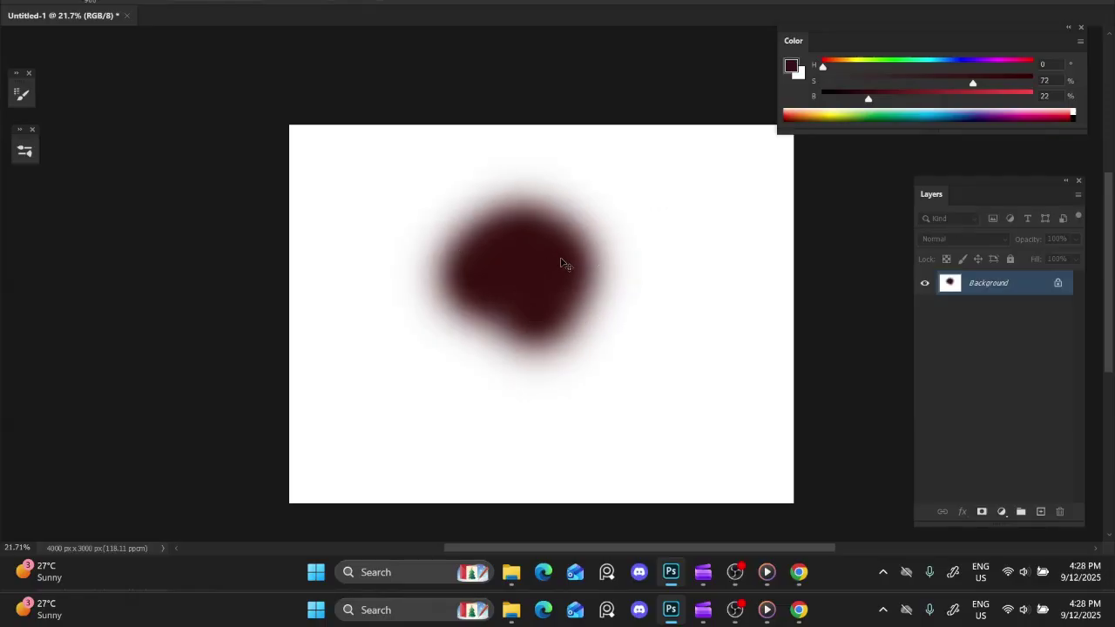
key("ctrl+b")
left_click_drag(524, 142, 564, 143)
left_click(634, 158)
Try a Hue/Saturation adjustment on the dark red blob and cancel it
key("ctrl+u")
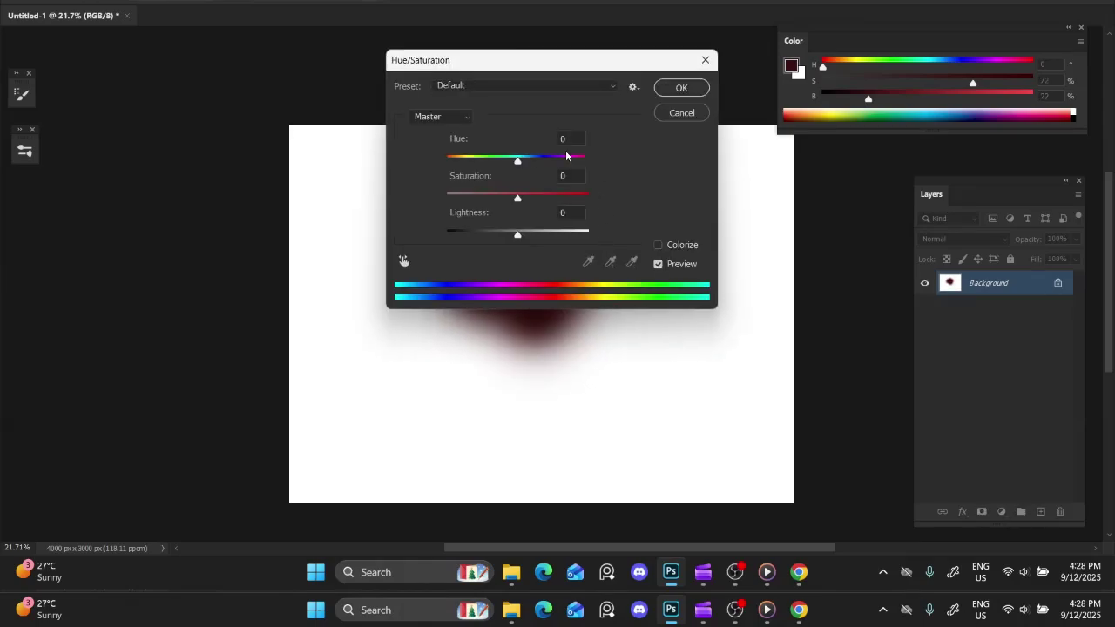
left_click_drag(496, 199, 532, 233)
left_click(680, 114)
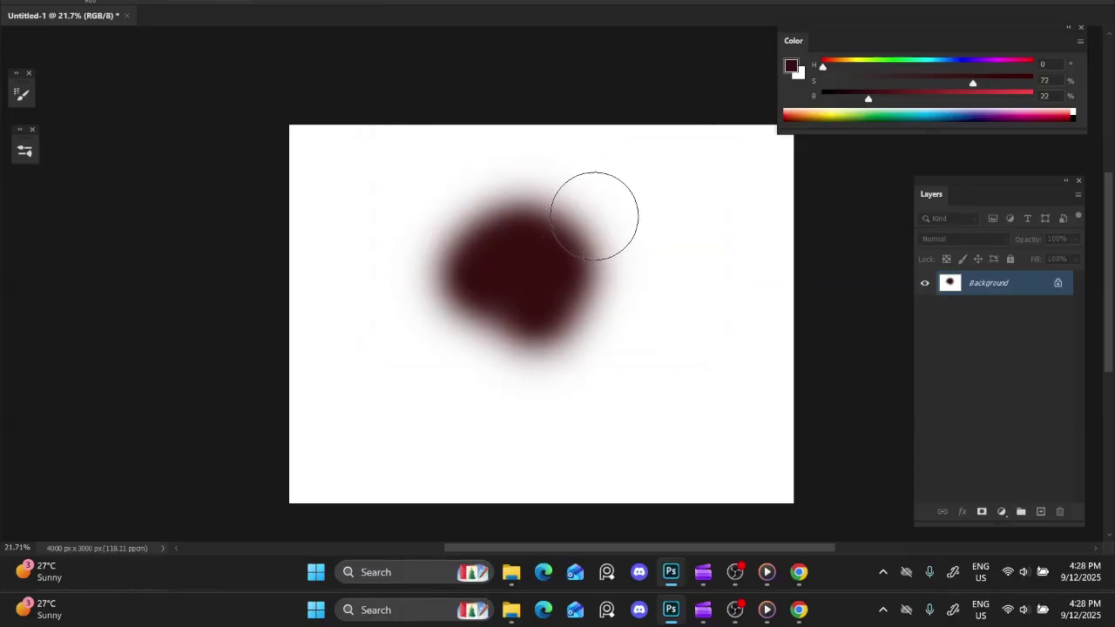
Try tool strokes around the soft blob, including a straight dark red bar beside it, and undo the bar
mouse_move(524, 292)
left_mouse_down()
mouse_move(561, 285)
mouse_move(550, 302)
left_mouse_up()
mouse_move(544, 254)
left_mouse_down()
mouse_move(567, 304)
mouse_move(570, 294)
mouse_move(595, 302)
mouse_move(572, 294)
mouse_move(590, 314)
mouse_move(547, 340)
left_mouse_up()
left_click_drag(438, 335, 516, 315)
key("e")
left_click_drag(468, 363, 477, 378)
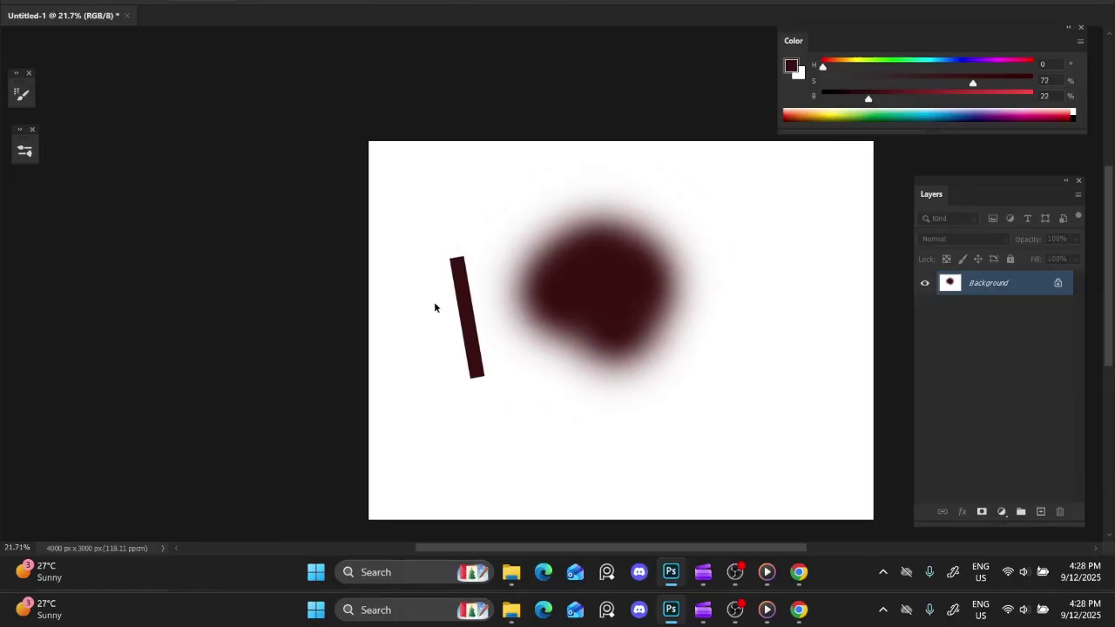
key("ctrl+z")
left_click_drag(421, 306, 547, 302)
left_click_drag(475, 251, 490, 352)
left_click_drag(610, 305, 509, 293)
mouse_move(617, 218)
left_mouse_down()
mouse_move(640, 408)
mouse_move(655, 350)
mouse_move(664, 396)
mouse_move(647, 386)
left_mouse_up()
mouse_move(704, 255)
left_mouse_down()
mouse_move(540, 382)
mouse_move(370, 393)
mouse_move(429, 376)
left_mouse_up()
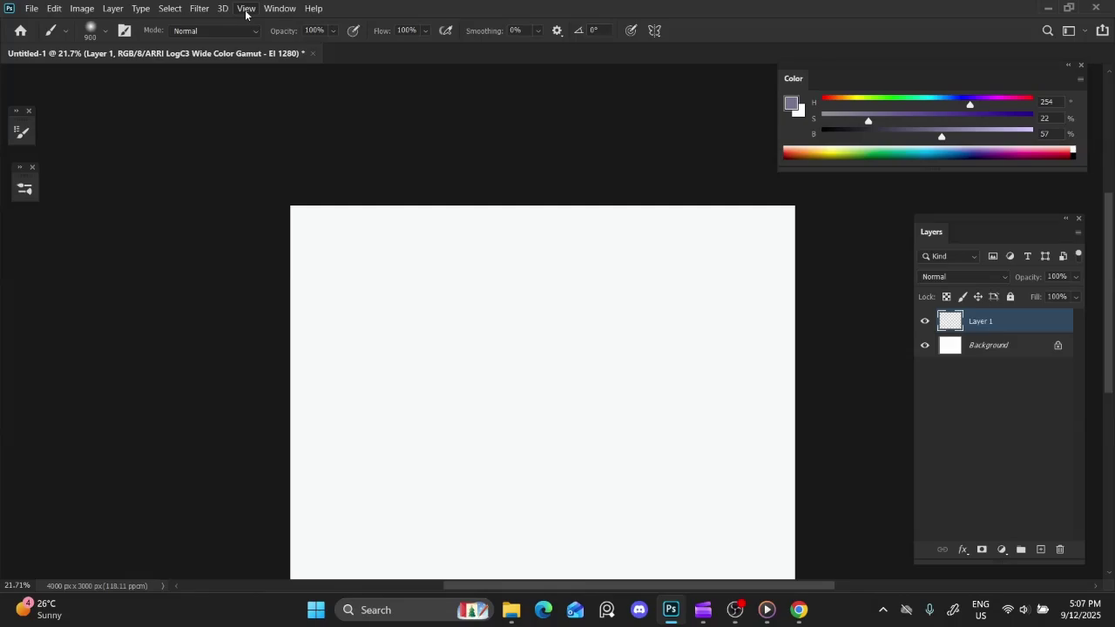
Customize the proof setup to simulate the Dot Gain 20% device and apply it
left_click(245, 9)
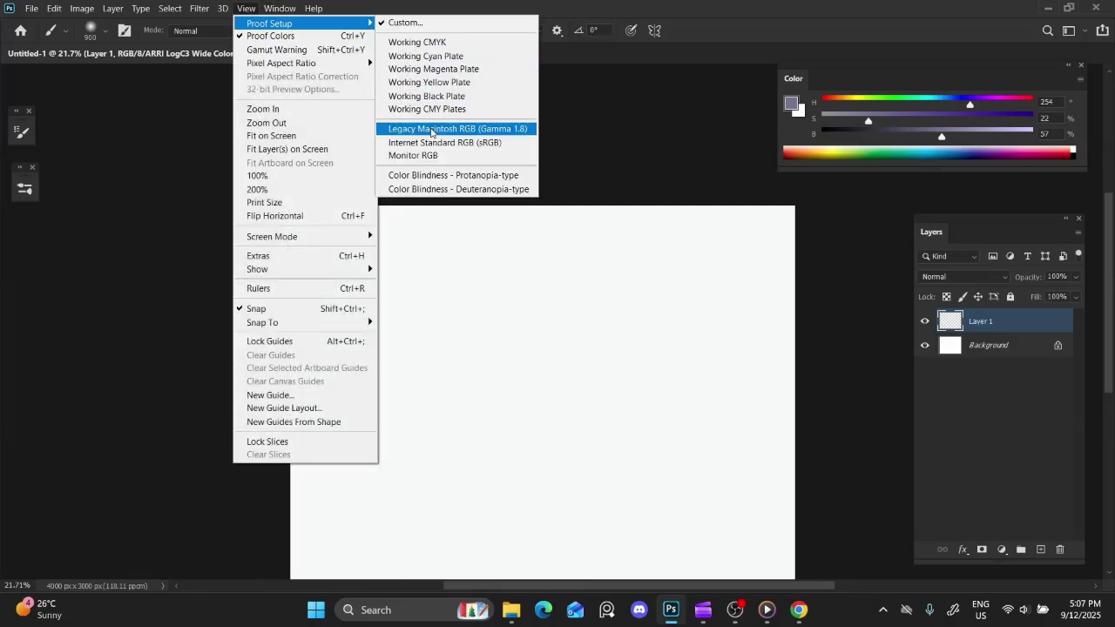
left_click(406, 23)
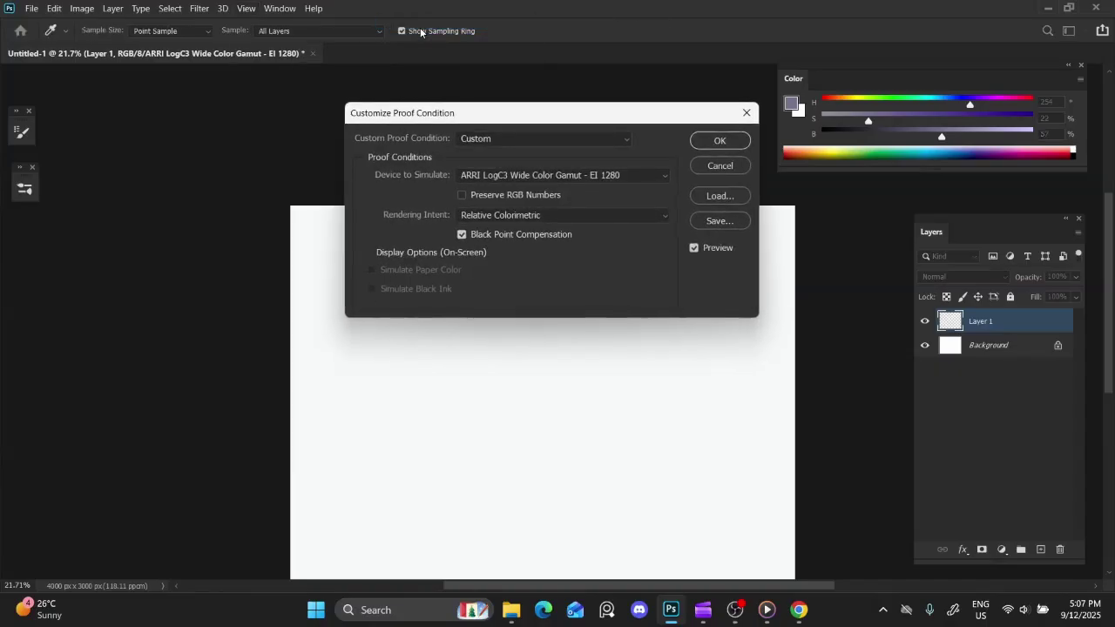
left_click(539, 174)
scroll(557, 392, "down", 4)
scroll(558, 392, "down", 7)
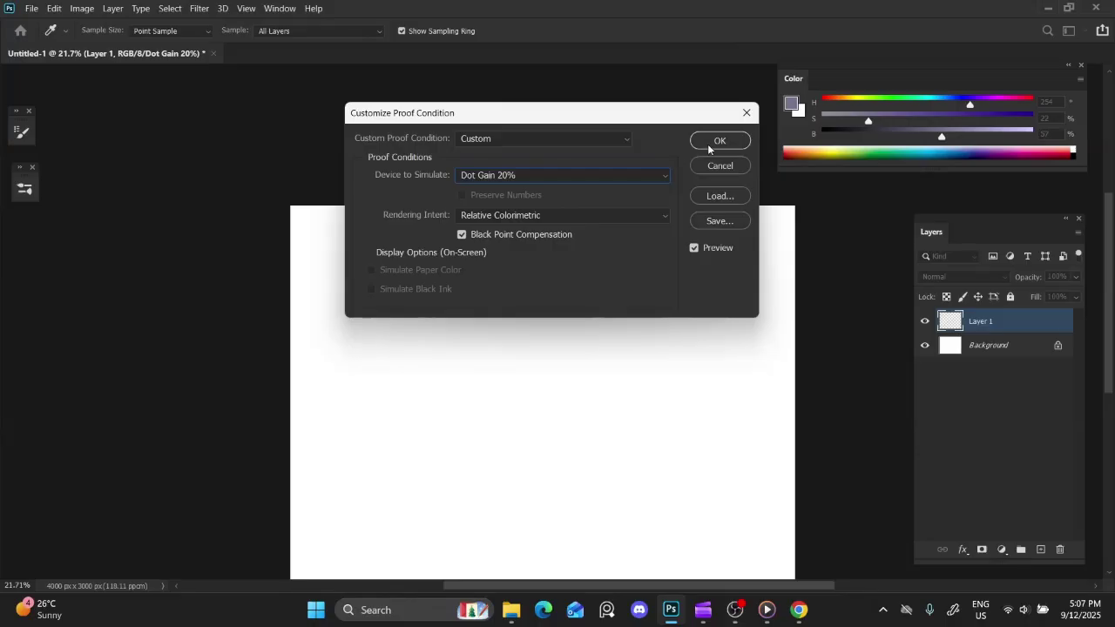
left_click(714, 144)
Set the brush color to hue 33° and saturation 64%, and paint a soft brown blob on Layer 1
key("b")
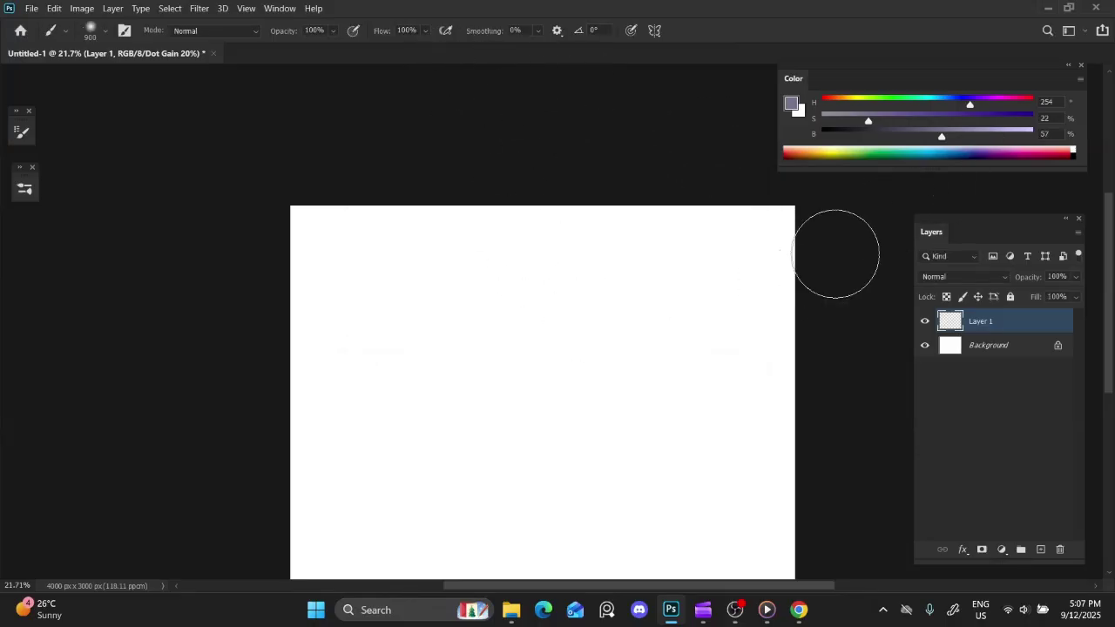
left_click(841, 103)
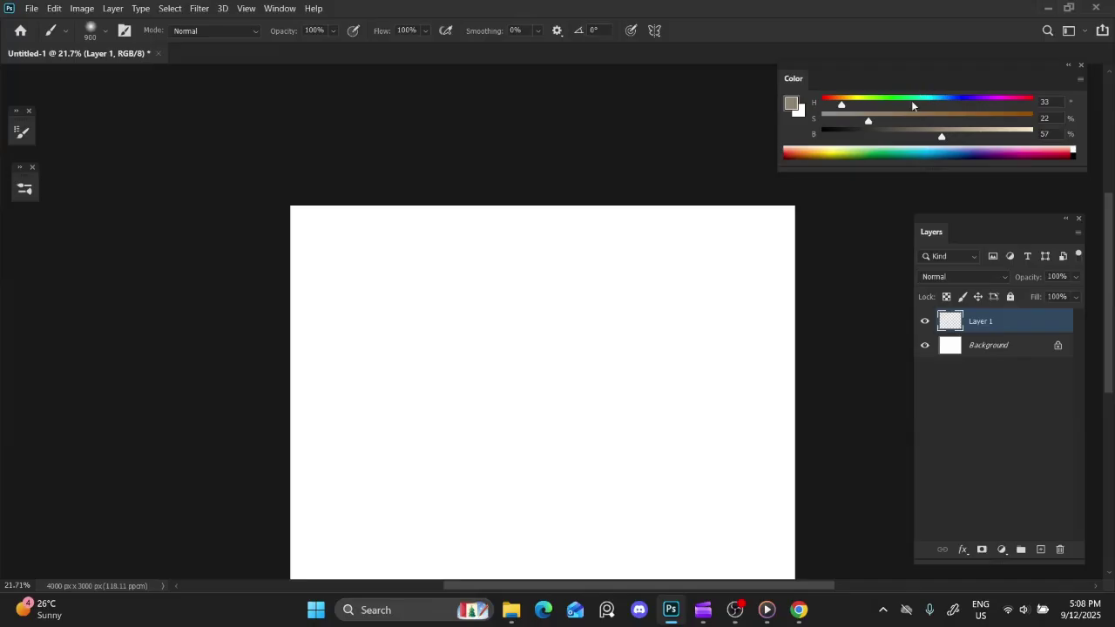
left_click(956, 119)
left_click_drag(599, 294, 533, 364)
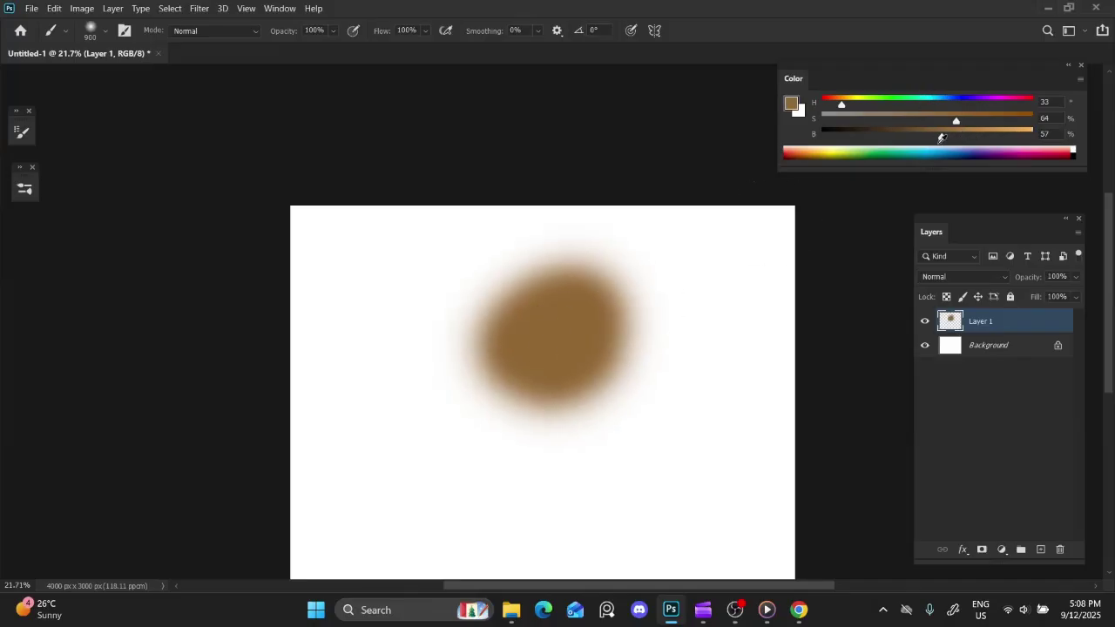
Paint further soft strokes around the brown blob in darker colors, ending at hue 306°, and toggle Proof Colors
left_click(881, 135)
mouse_move(623, 329)
left_mouse_down()
mouse_move(577, 371)
mouse_move(634, 338)
left_mouse_up()
left_click(937, 104)
mouse_move(527, 281)
left_mouse_down()
mouse_move(432, 326)
mouse_move(453, 333)
left_mouse_up()
mouse_move(612, 394)
left_mouse_down()
mouse_move(561, 467)
mouse_move(610, 462)
left_mouse_up()
left_click(1000, 104)
mouse_move(676, 299)
left_mouse_down()
mouse_move(682, 349)
mouse_move(671, 343)
left_mouse_up()
key("ctrl+y")
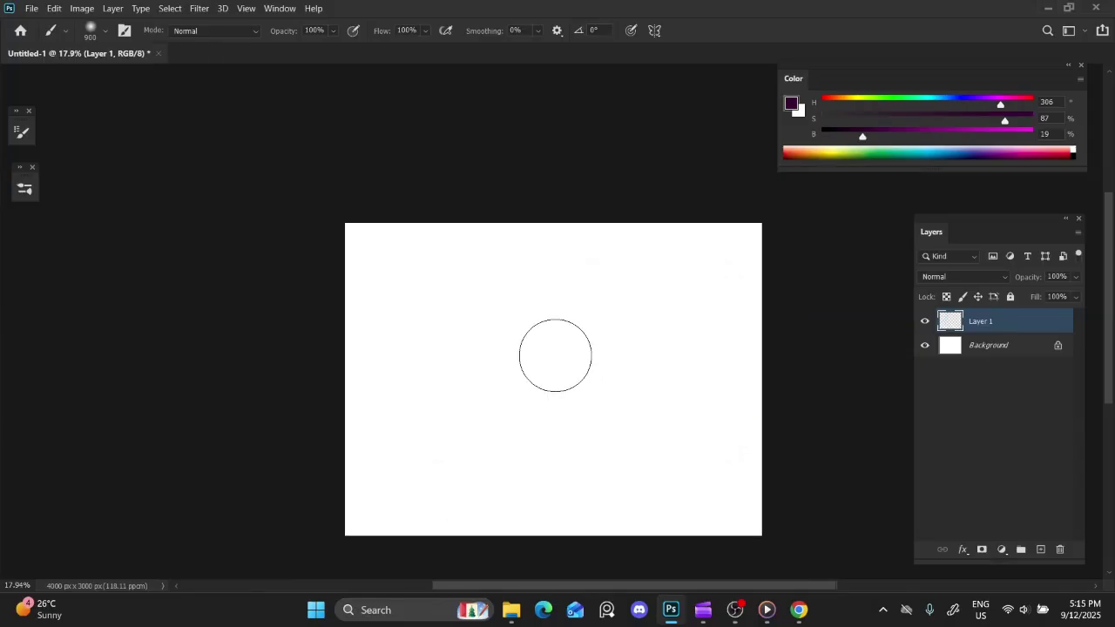
Outline a bird-shaped selection on Layer 1 with the Lasso tool and switch to the Brush tool
mouse_move(527, 398)
left_mouse_down()
mouse_move(547, 373)
mouse_move(506, 391)
mouse_move(457, 388)
mouse_move(462, 351)
left_mouse_up()
key("l")
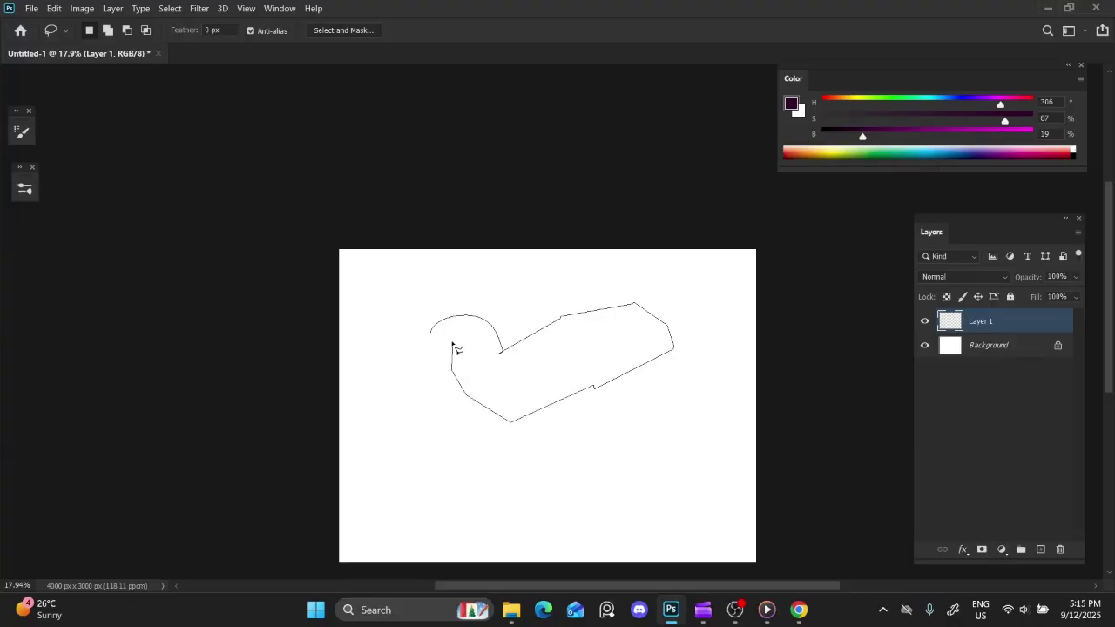
left_click_drag(441, 336, 436, 327)
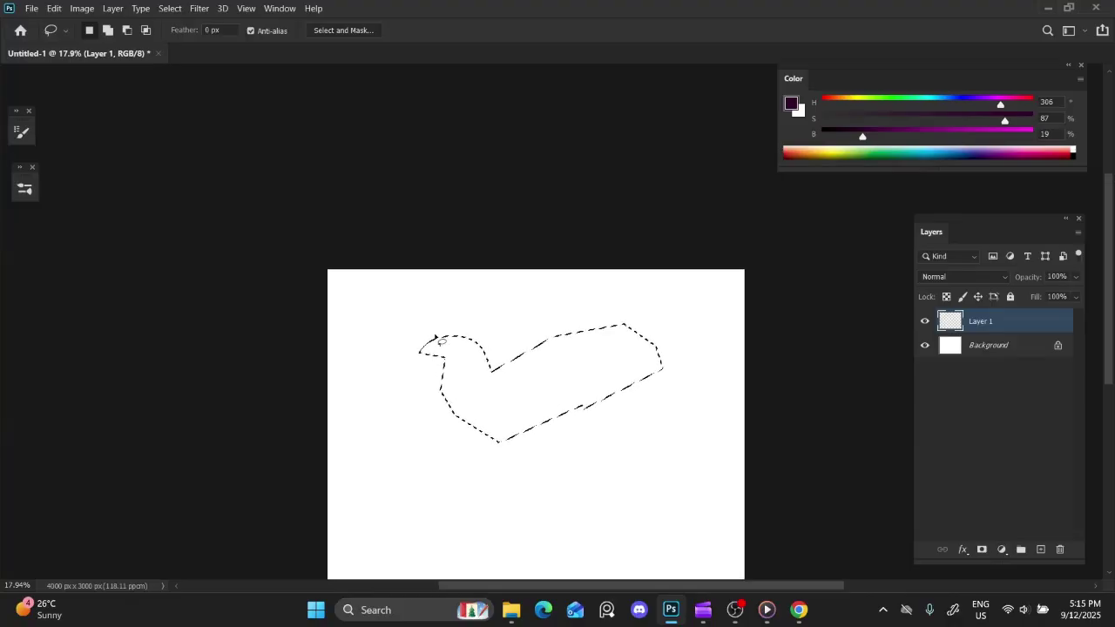
key("b")
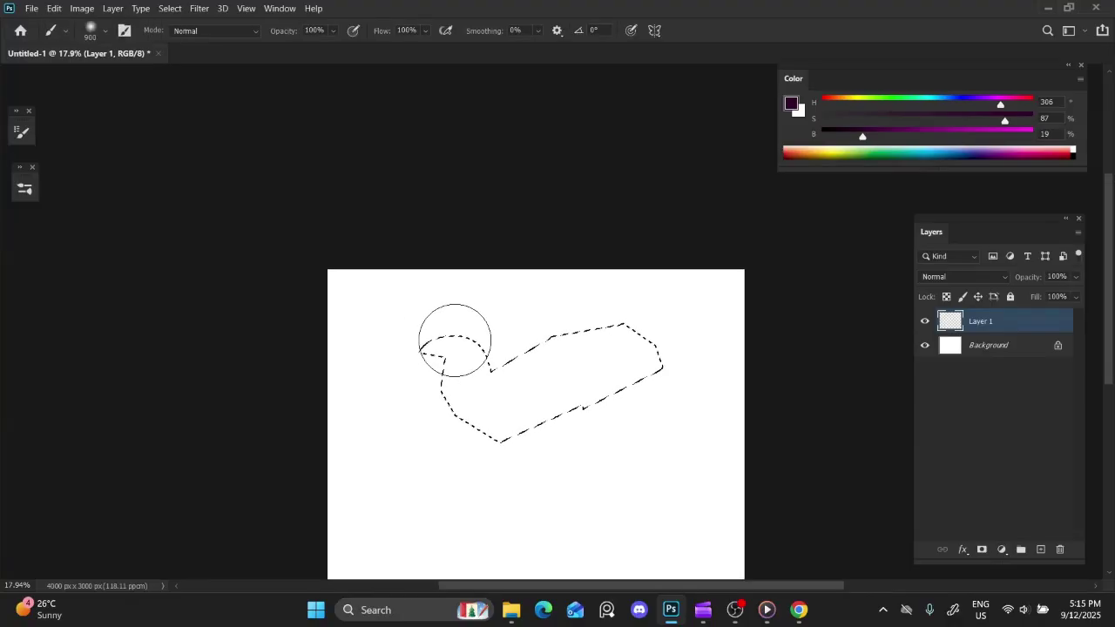